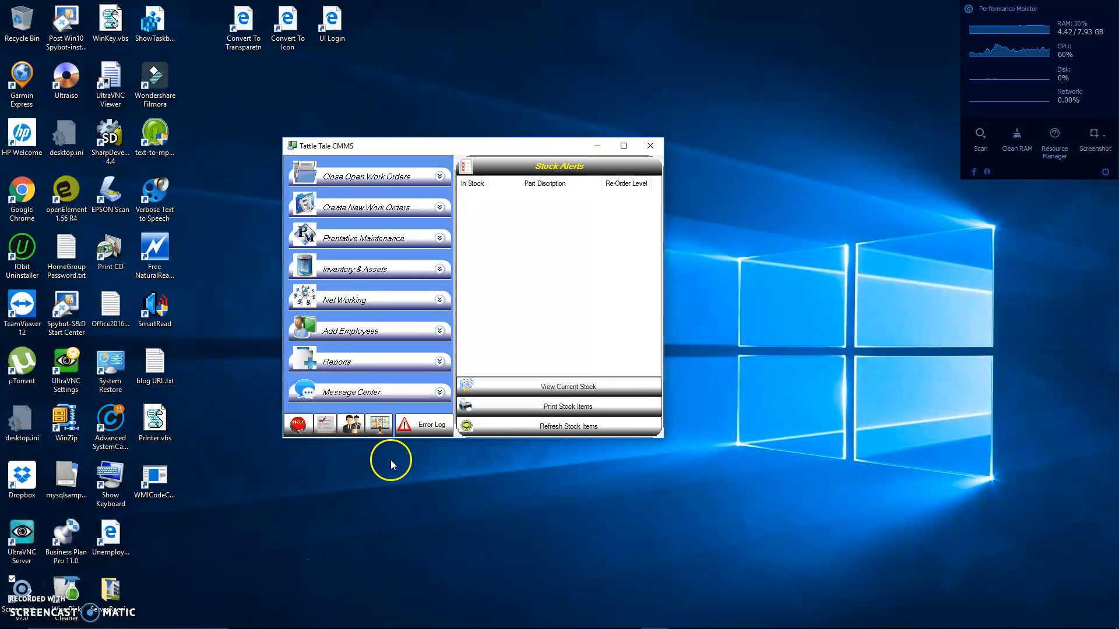
Check the CMMS error log and close it, and open the remote viewer showing machine status
left_click(429, 428)
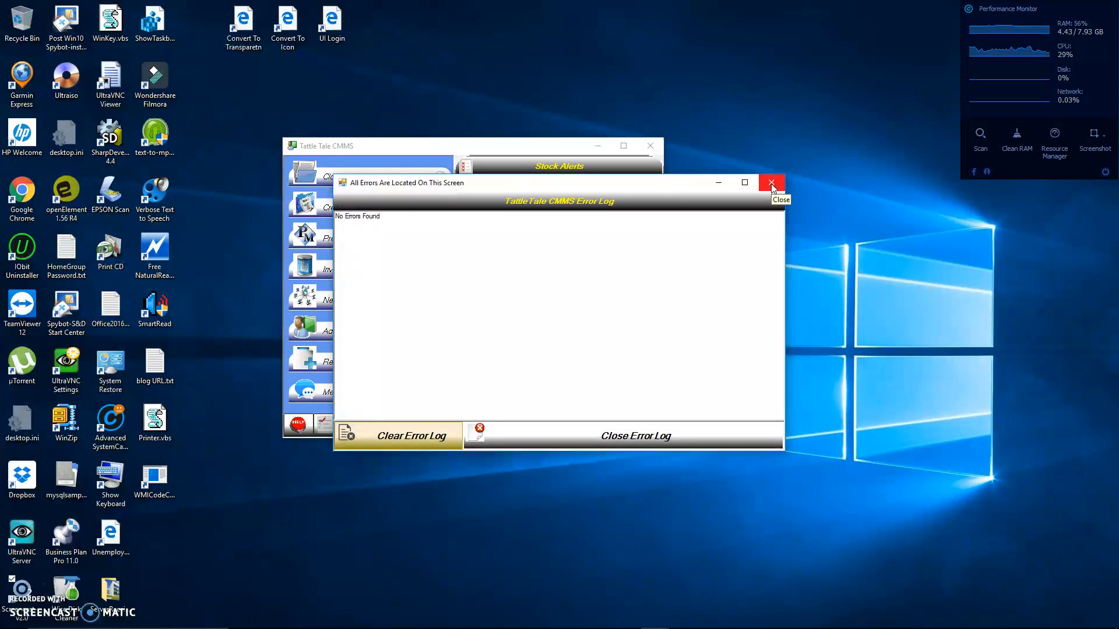
left_click(652, 436)
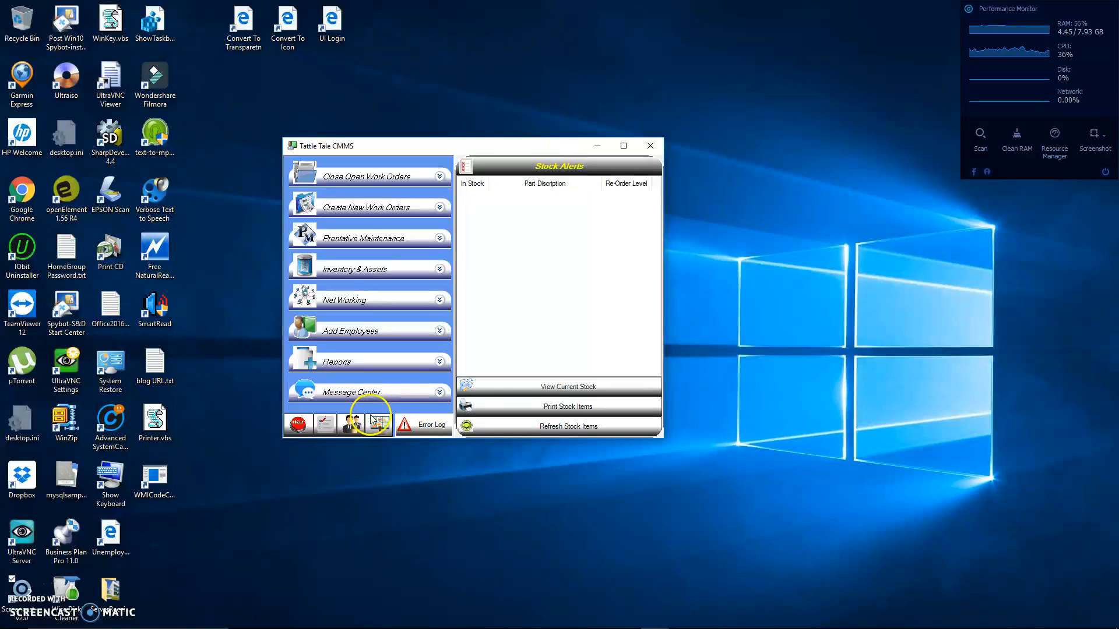
left_click(380, 430)
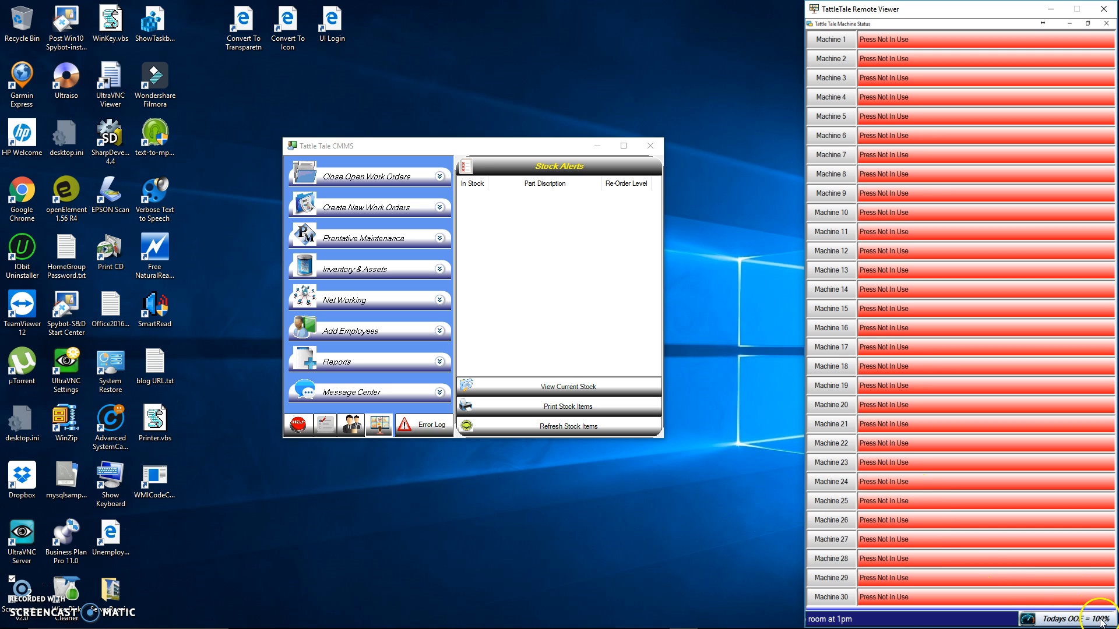
Open the database login permissions and log in as administrator with the admin user and its password
left_click(353, 427)
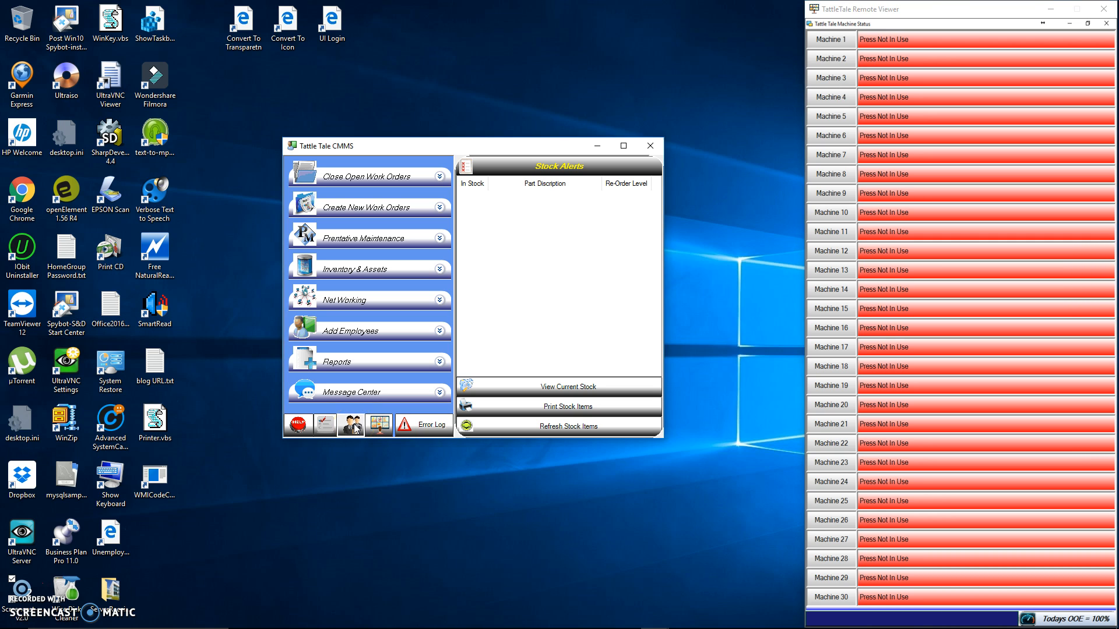
left_click(353, 427)
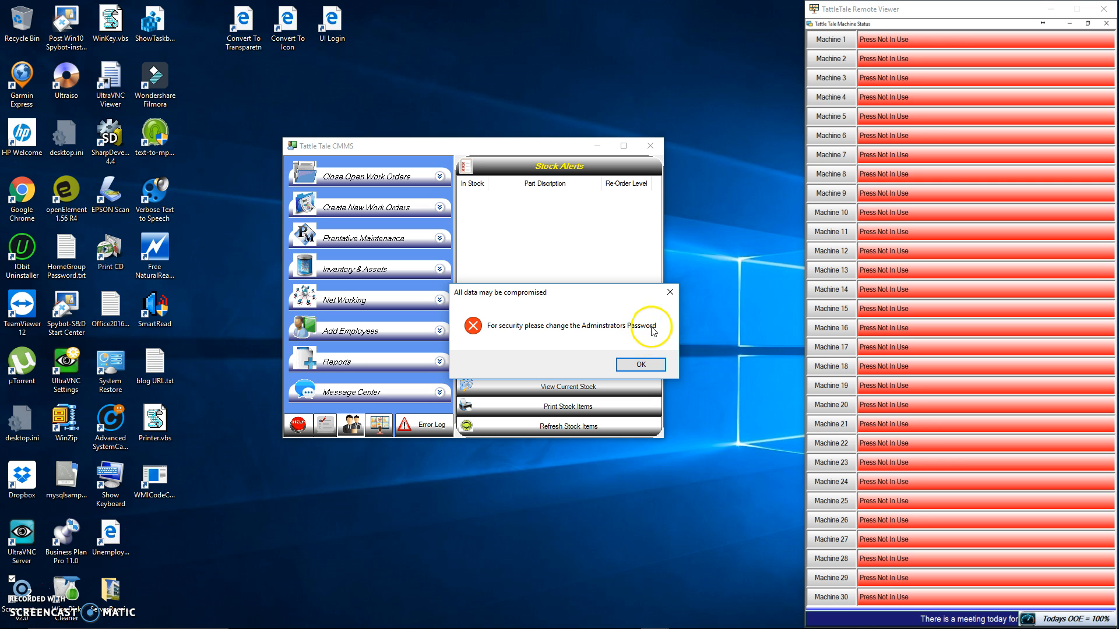
left_click(641, 365)
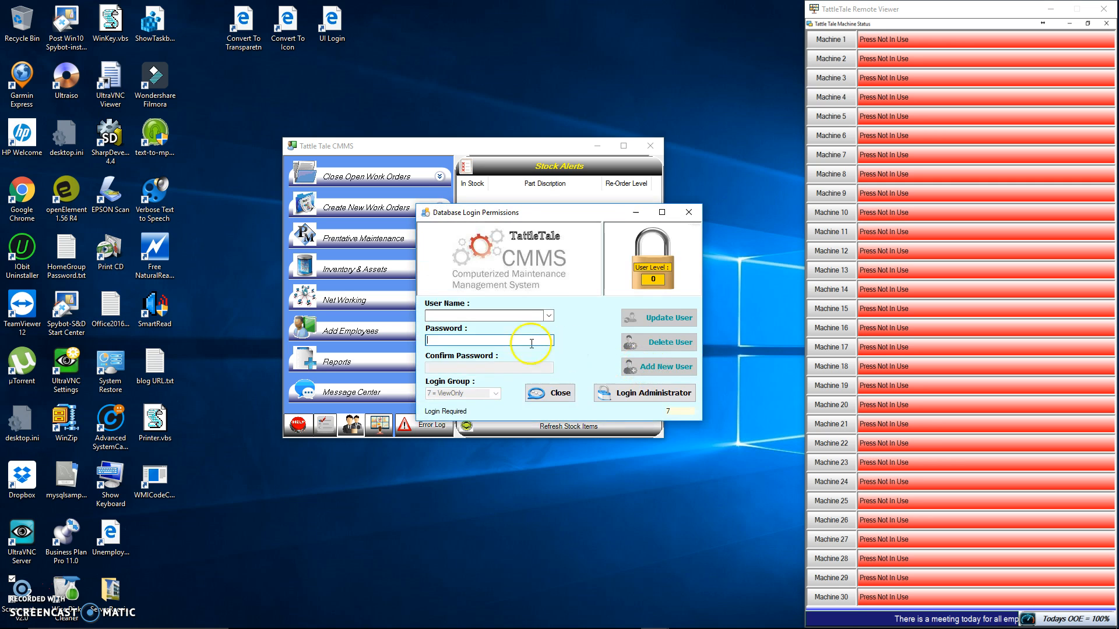
left_click(549, 317)
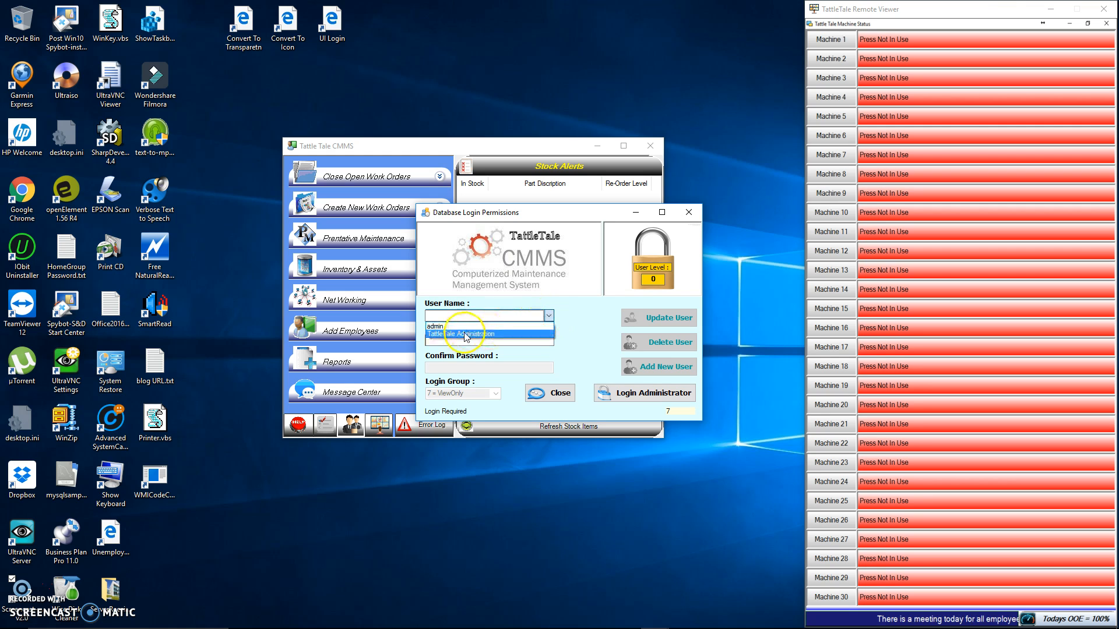
left_click(461, 326)
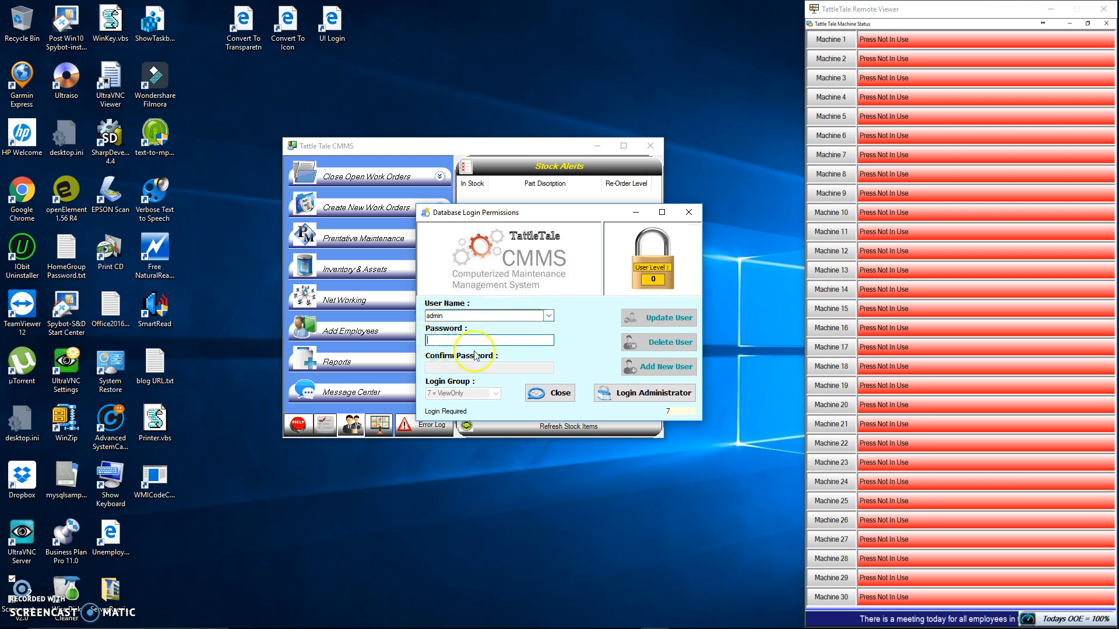
type("*")
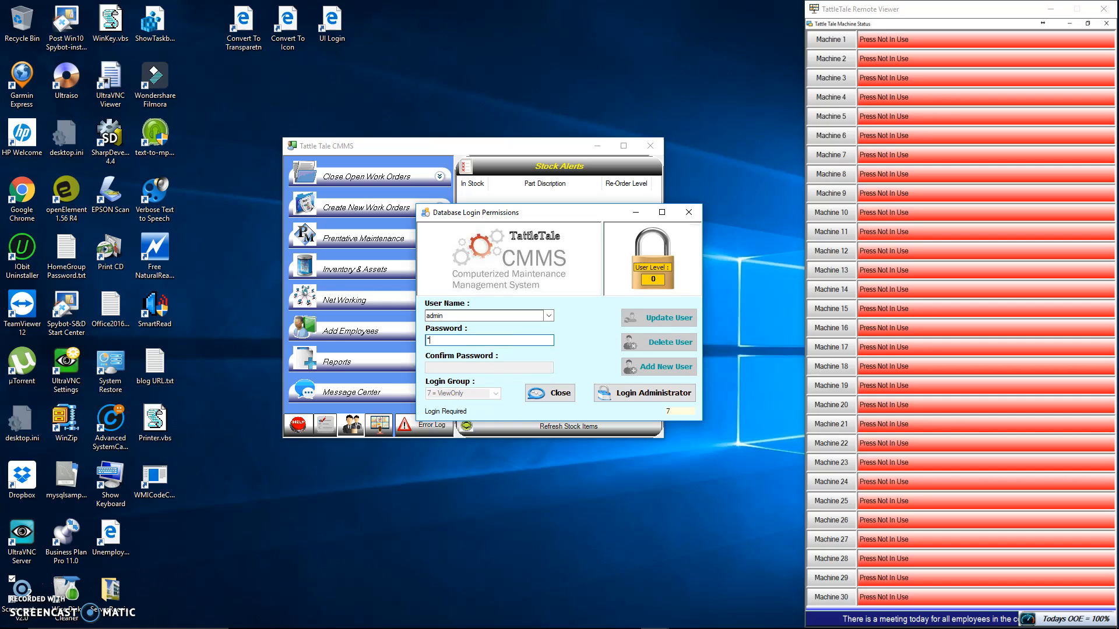
type("*")
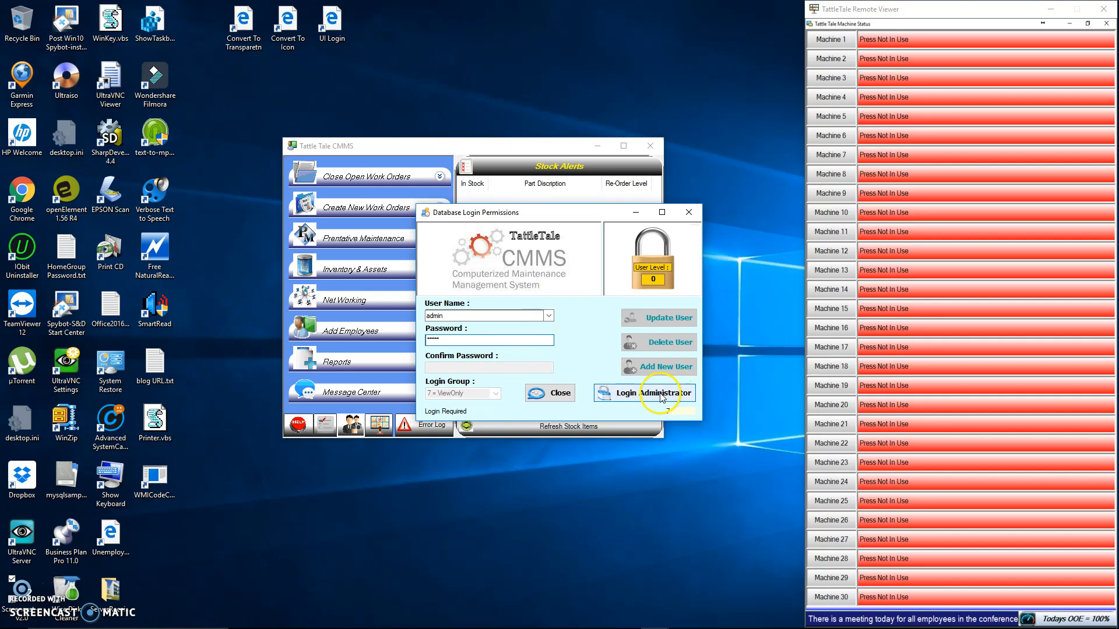
left_click(604, 391)
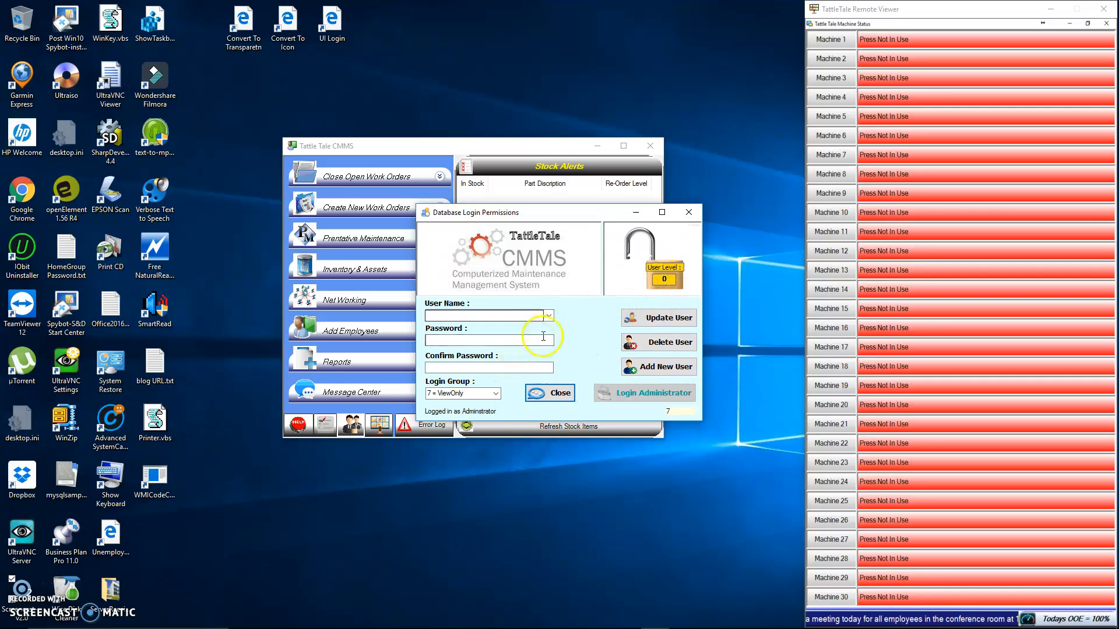
Select the admin user, fill in a new password and its confirmation, and try to update the user
left_click(549, 316)
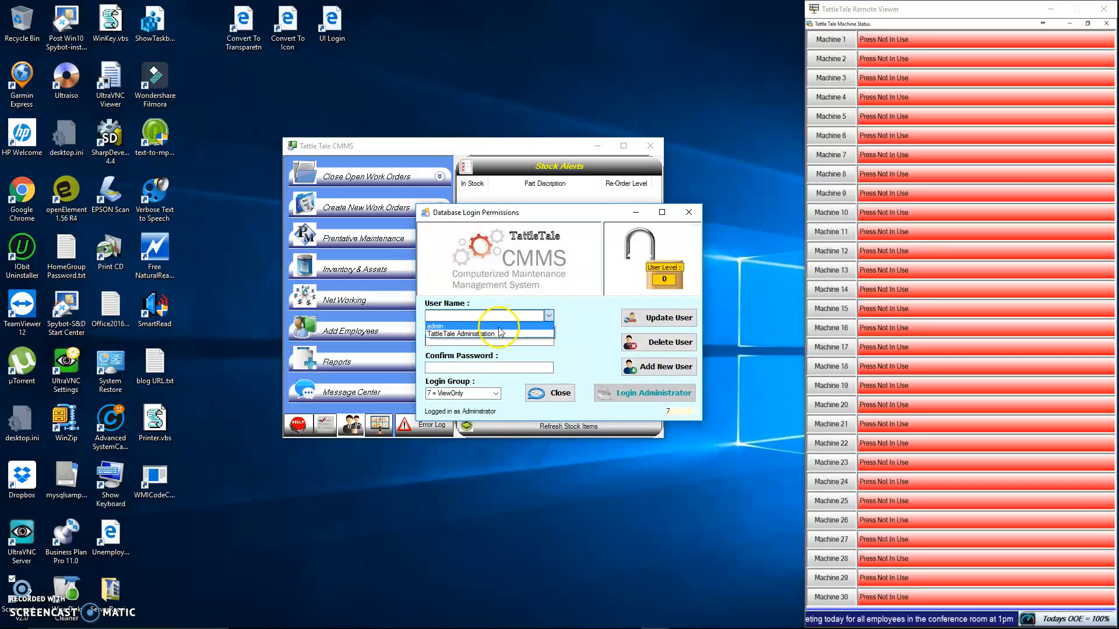
left_click(454, 327)
left_click(433, 339)
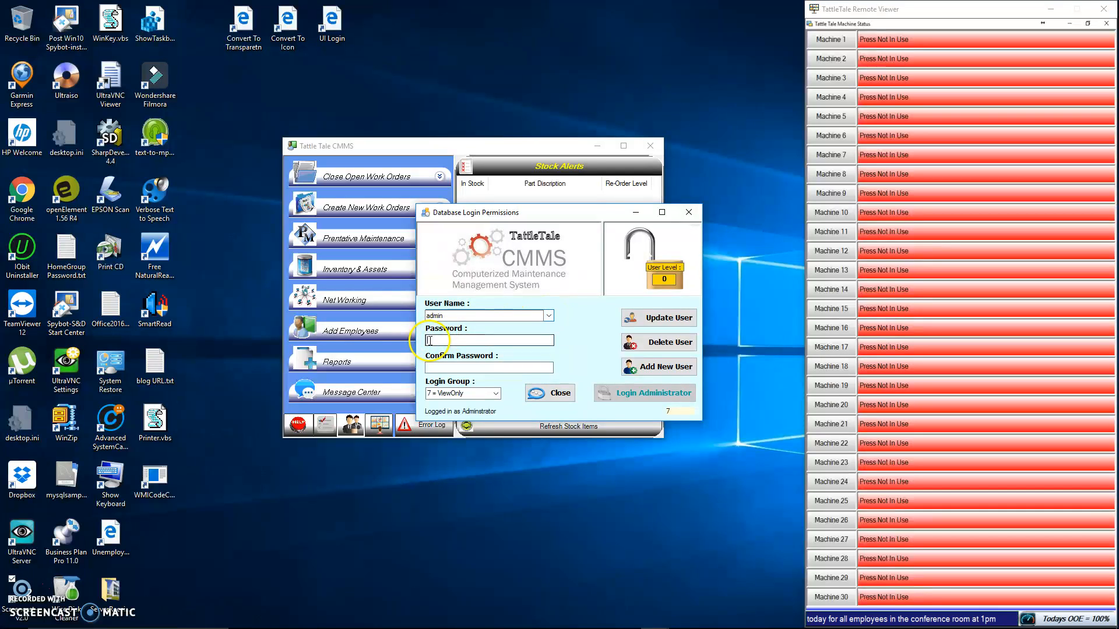
type("****")
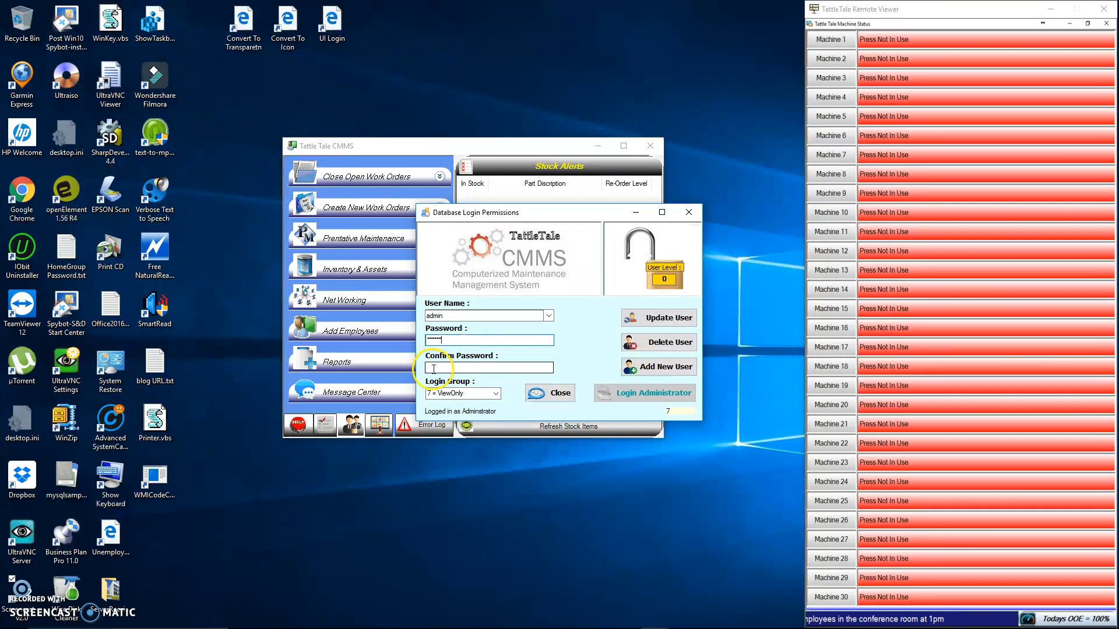
type("*")
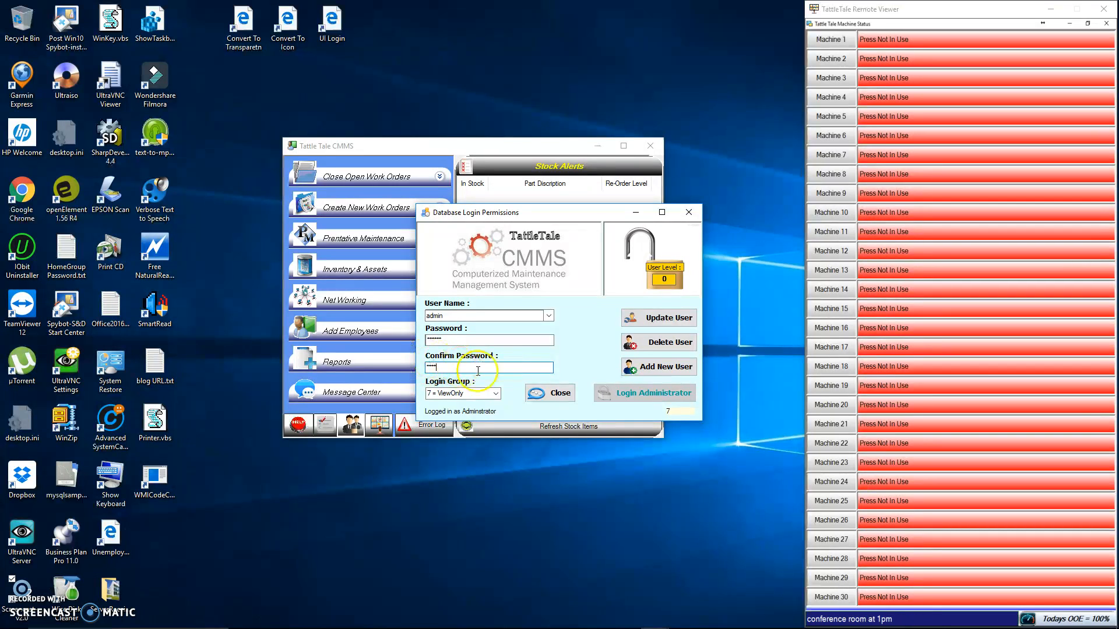
left_click(659, 317)
left_click(612, 365)
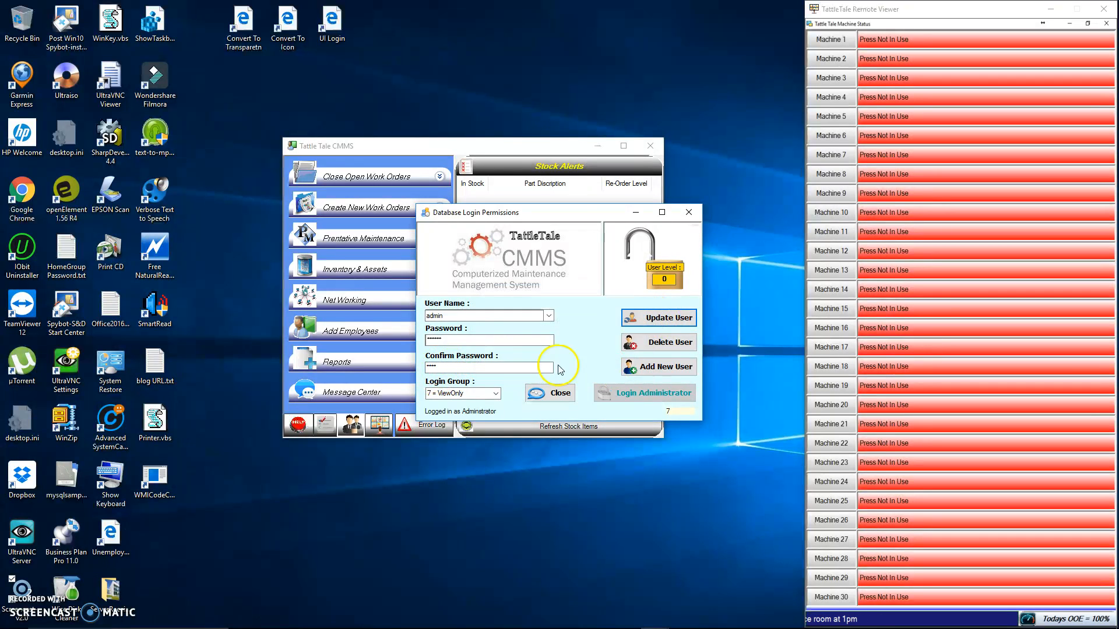
Correct the confirm password entry, set the login group to 0 = Administrator, and try to update the admin user
left_click(448, 368)
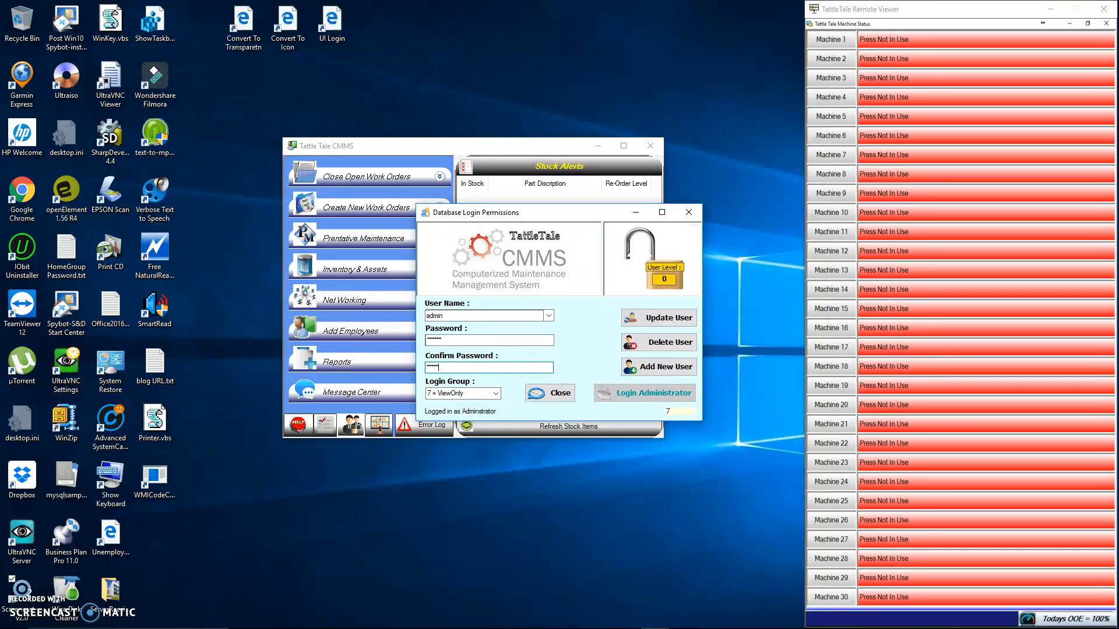
left_click(495, 394)
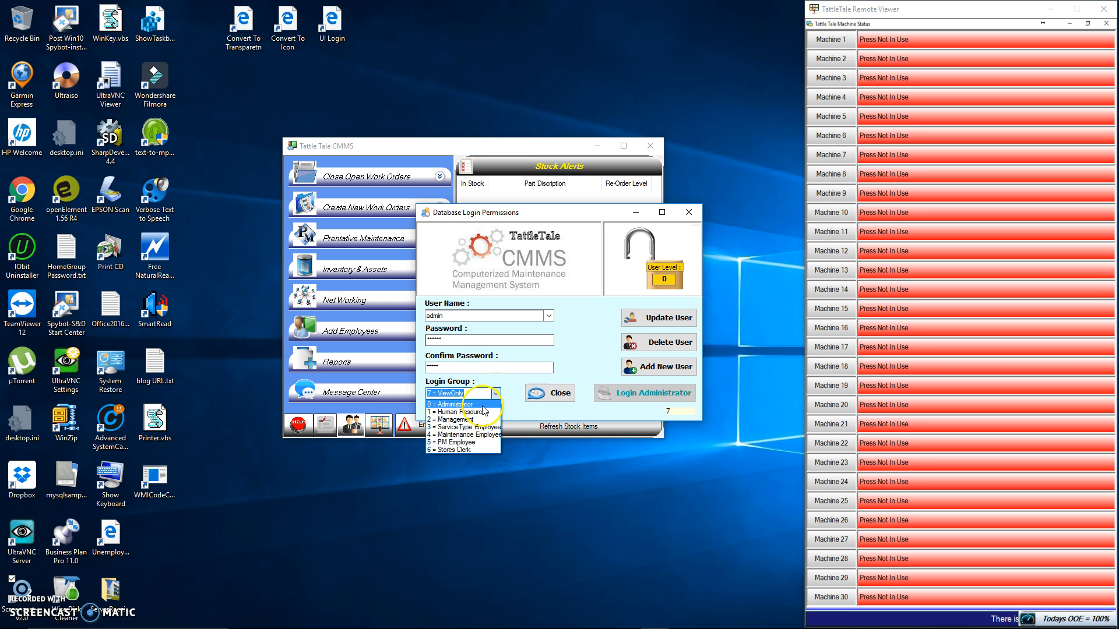
left_click(482, 405)
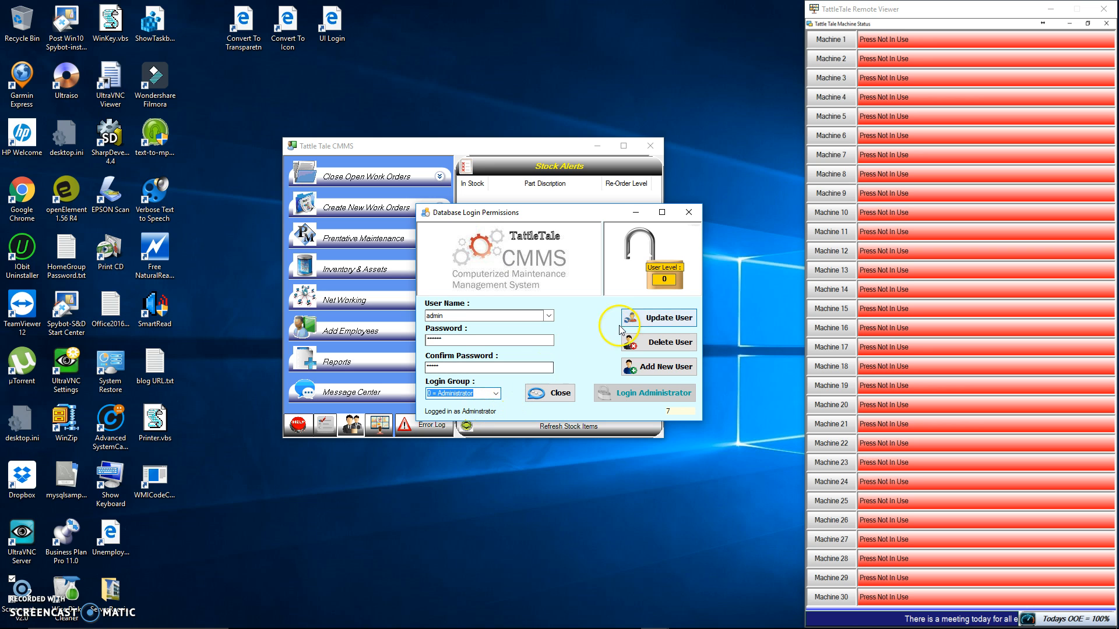
left_click(662, 320)
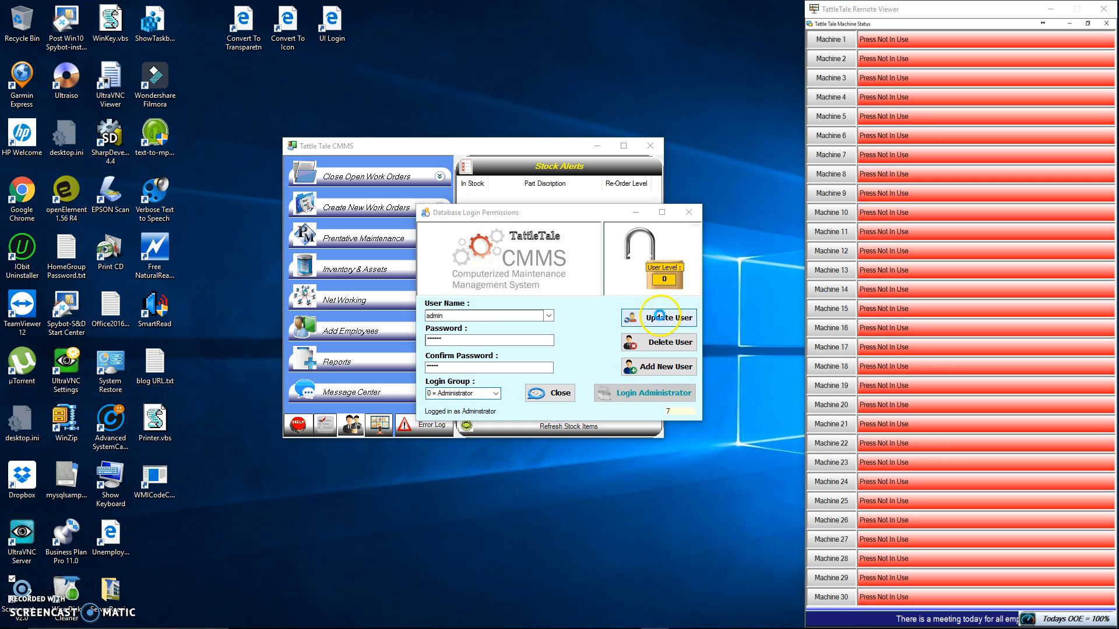
left_click(603, 367)
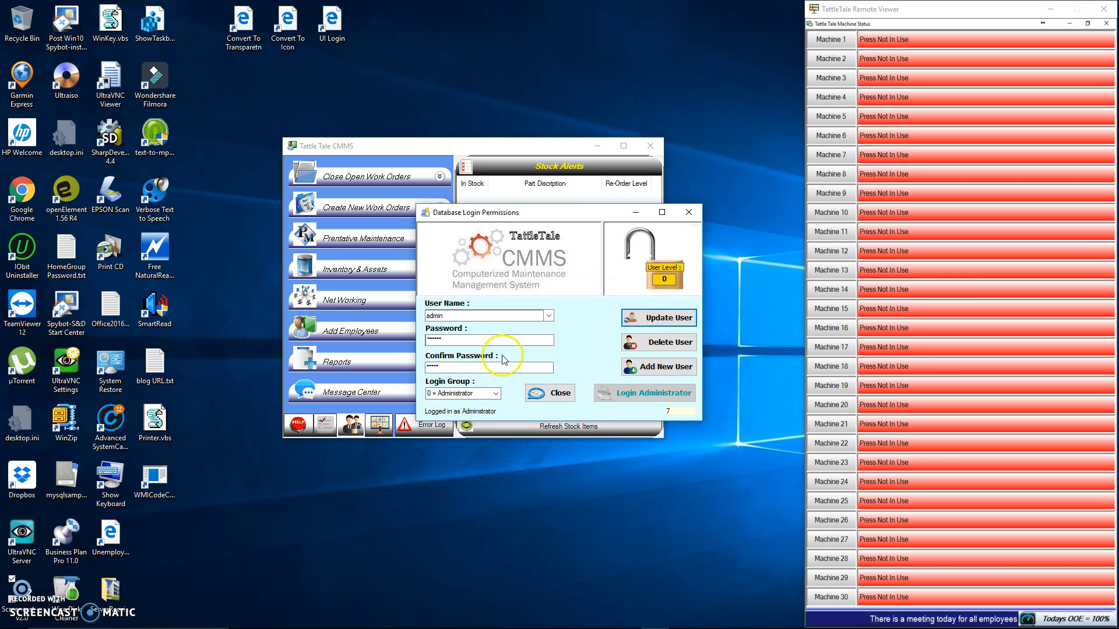
Re-enter the admin user's password to match the confirm password, and update the user in the Administrator group
left_click_drag(466, 340, 420, 334)
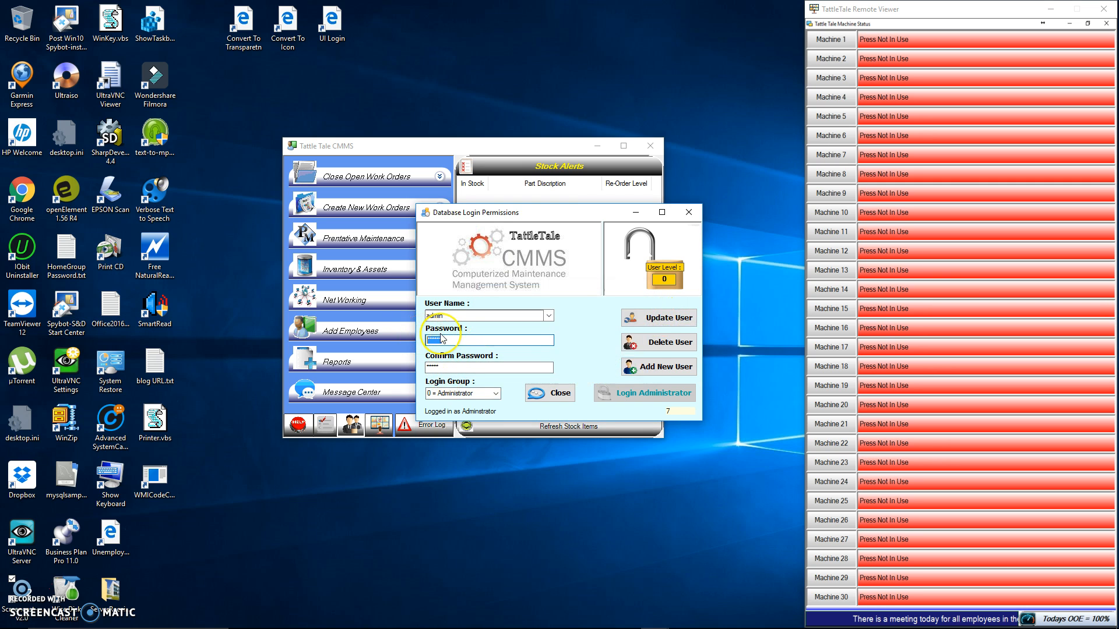
type("*****")
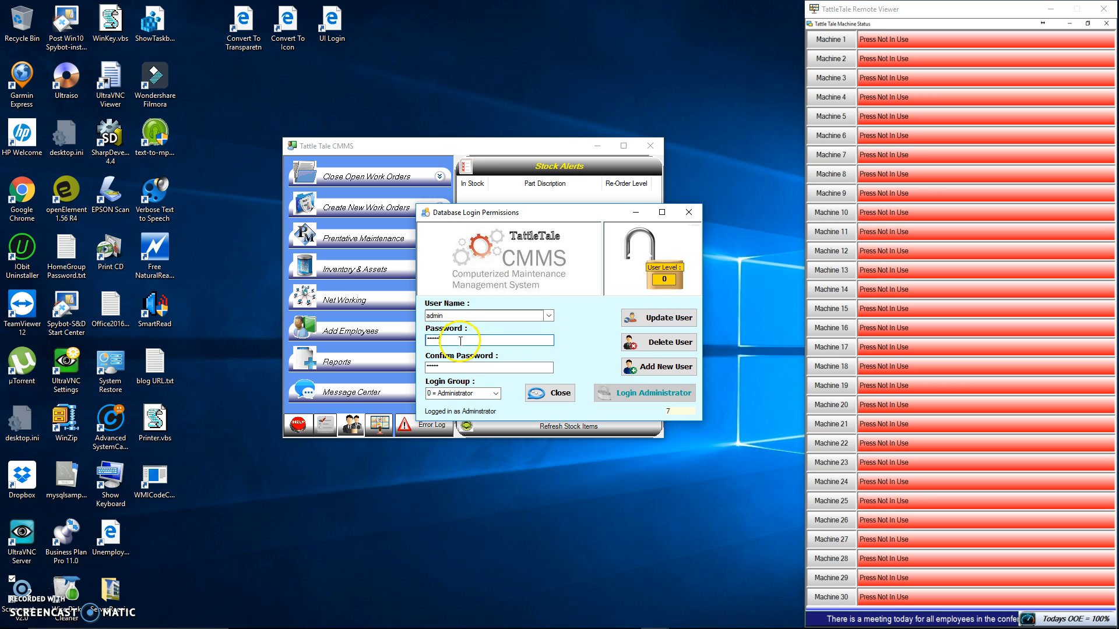
left_click(664, 318)
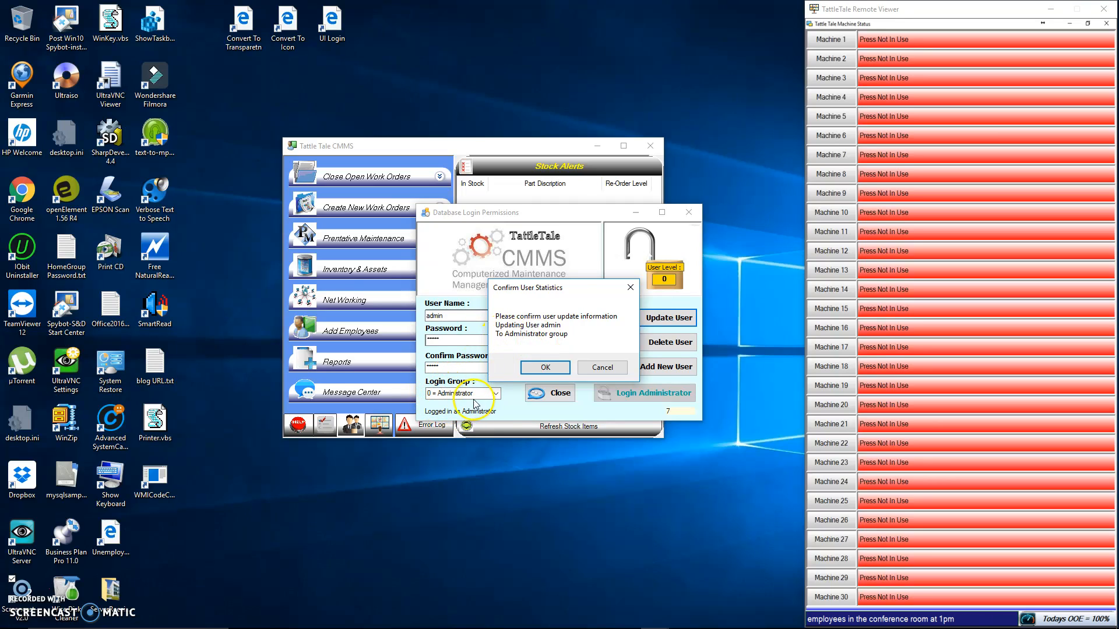
left_click(544, 368)
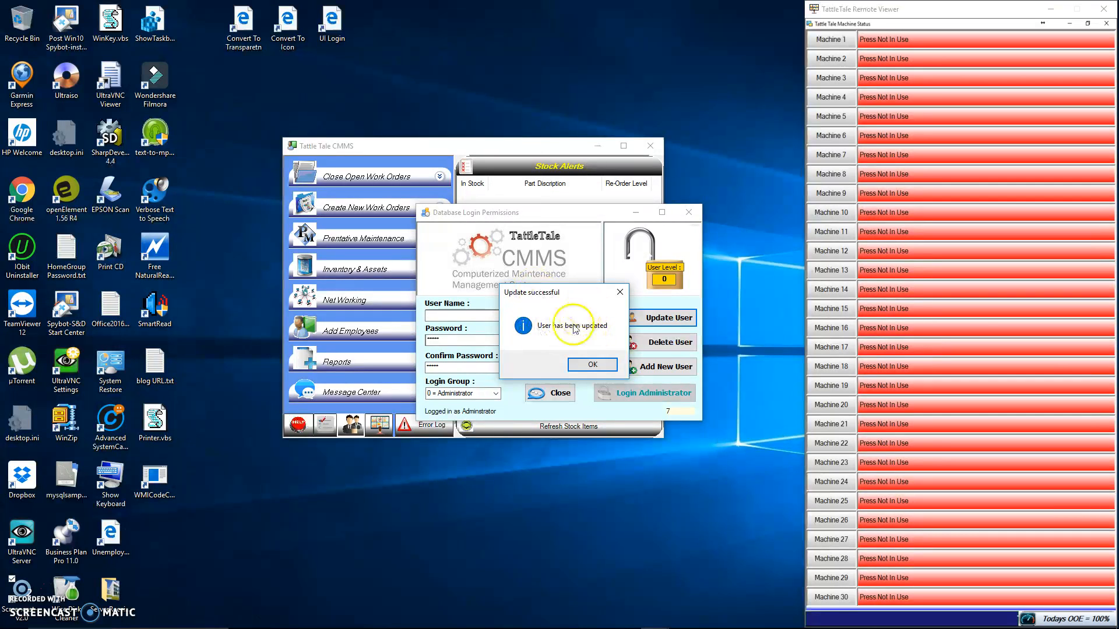
left_click(592, 366)
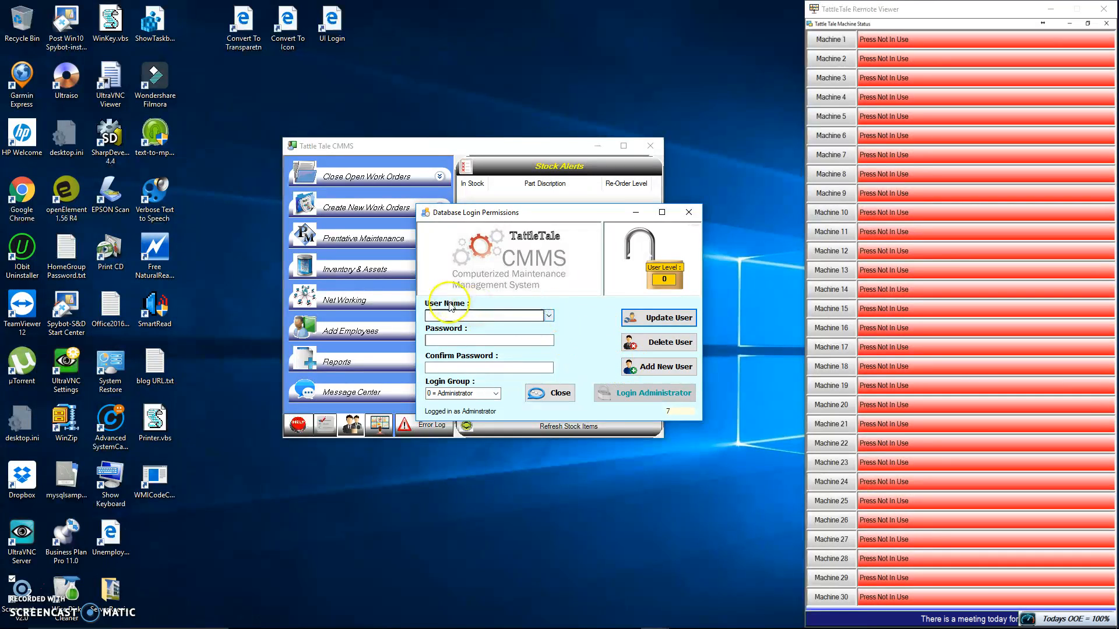
Set the login group to 5 = PM Employee and enter the new employee's user name
left_click(440, 316)
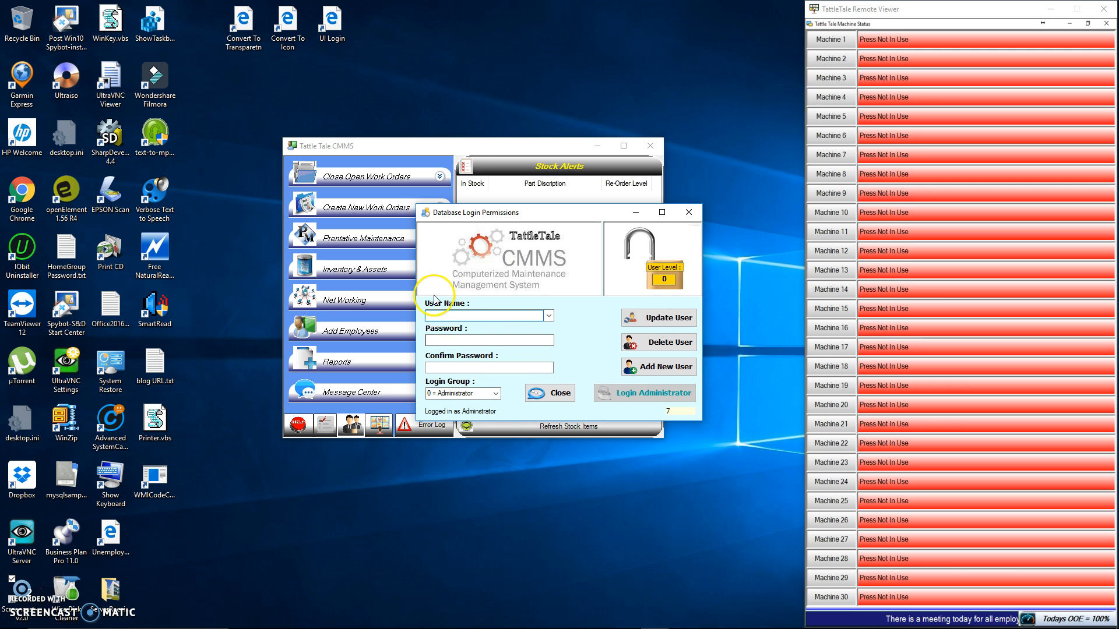
left_click(497, 393)
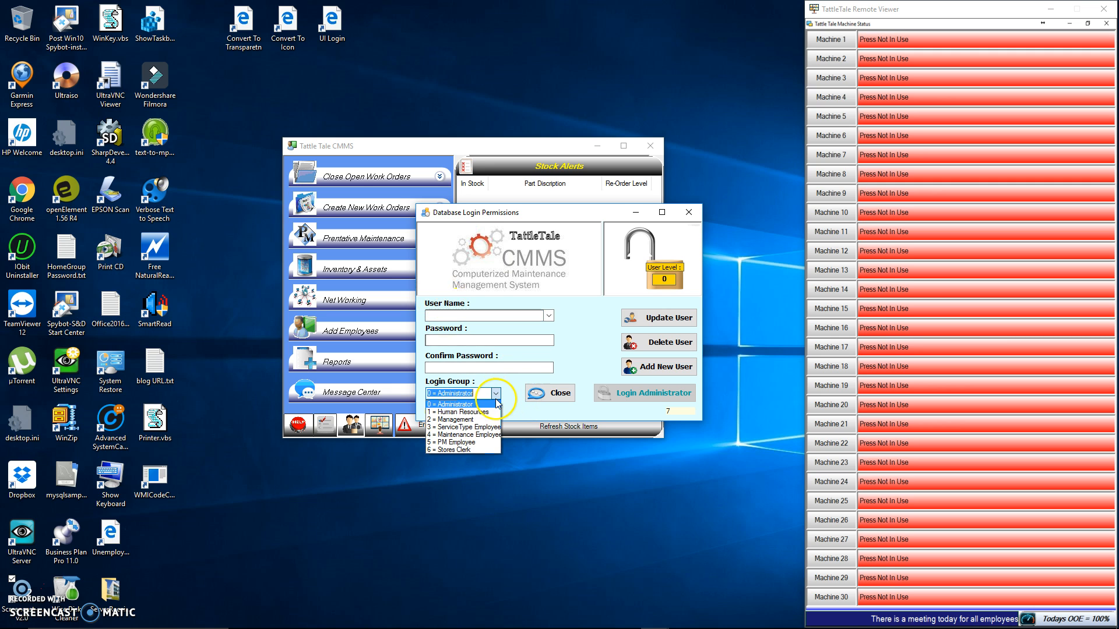
left_click(479, 444)
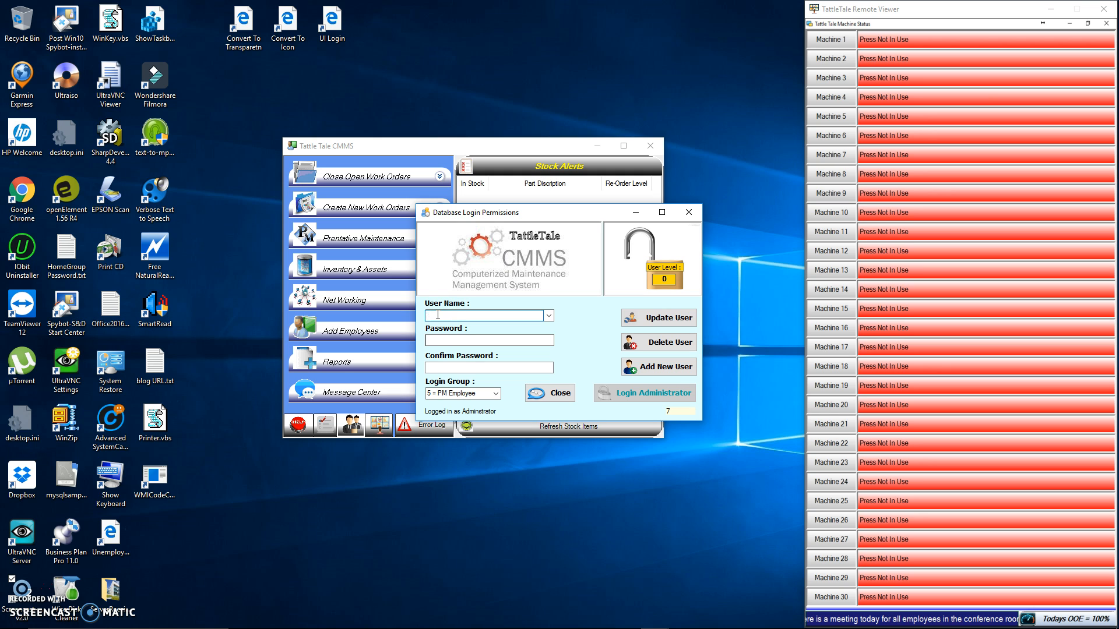
type("ohn")
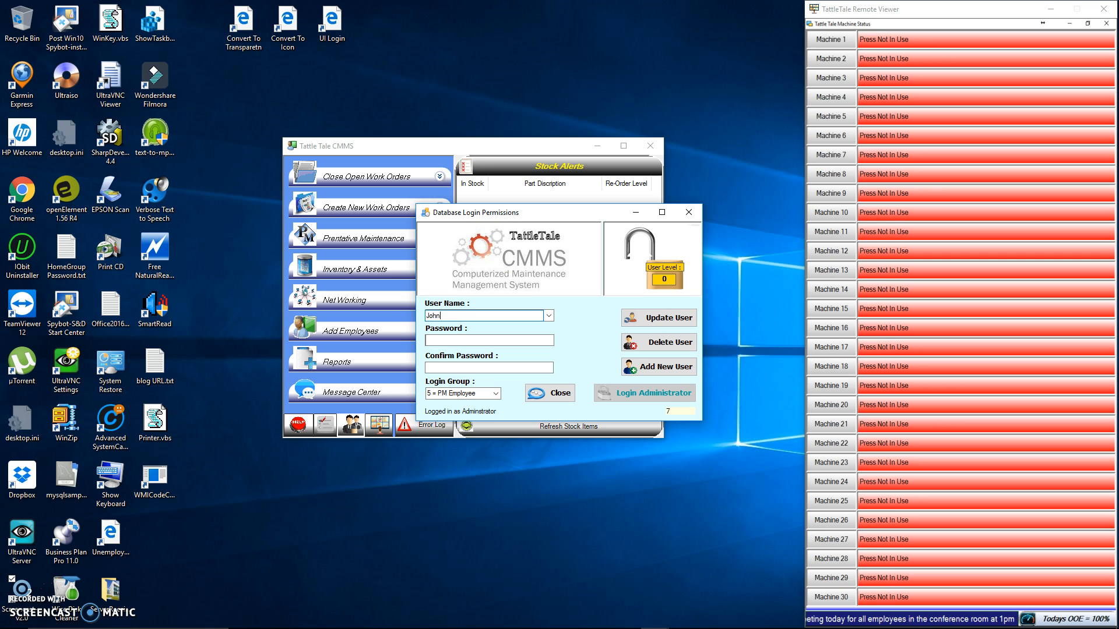
type("Doe")
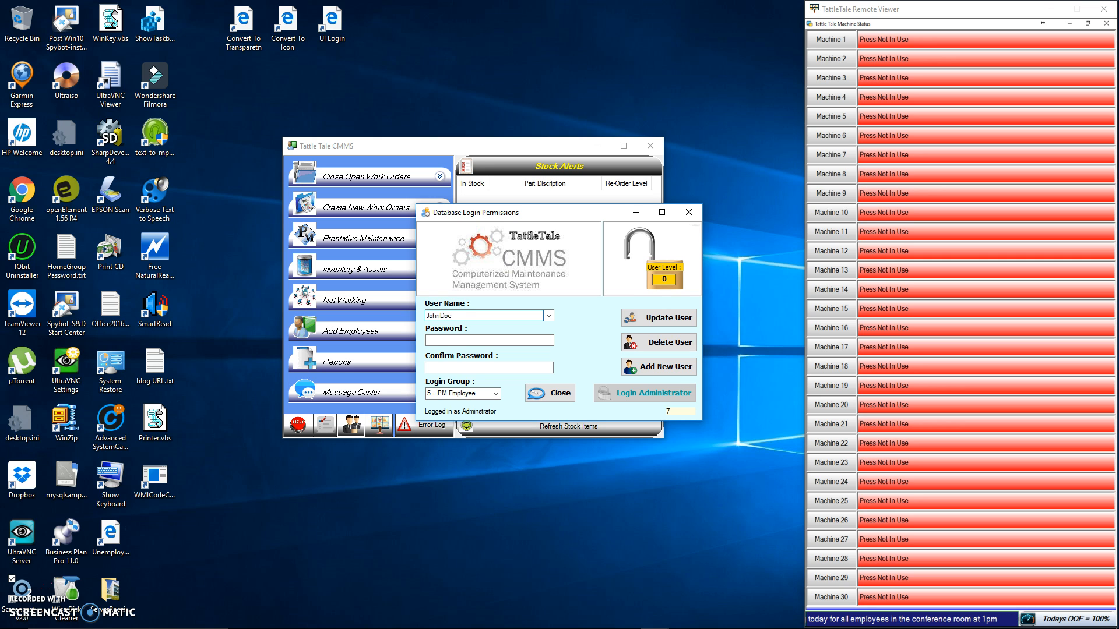
Fill in the new employee's password and repeat the same password in the confirmation field
left_click(453, 319)
left_click_drag(453, 319, 427, 318)
right_click(436, 316)
left_click(307, 353)
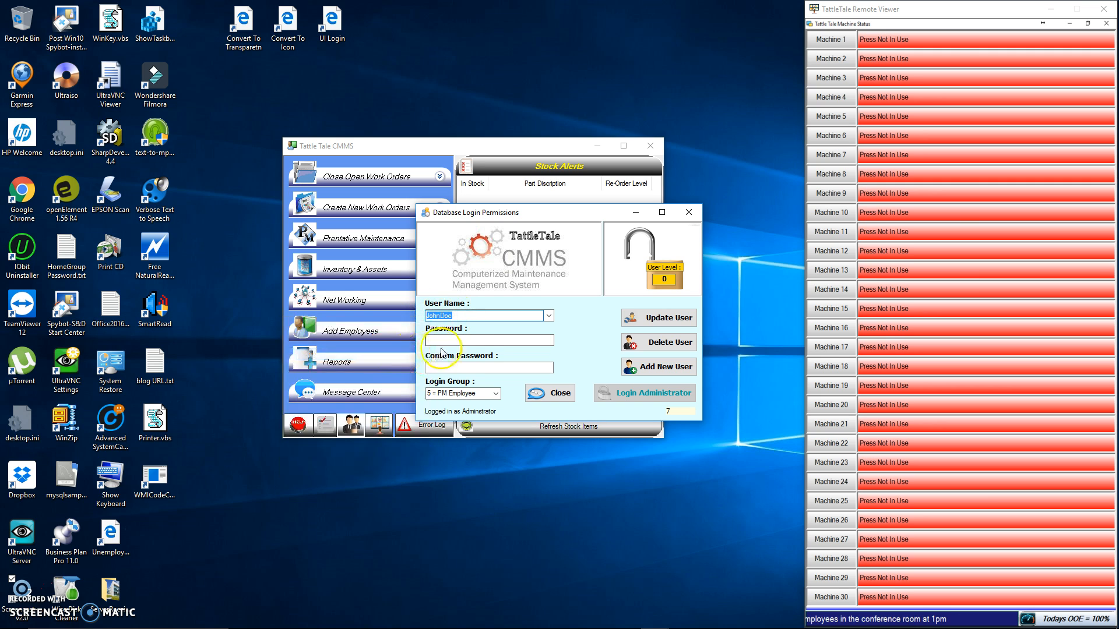
left_click(442, 340)
right_click(441, 339)
left_click(441, 369)
left_click(433, 368)
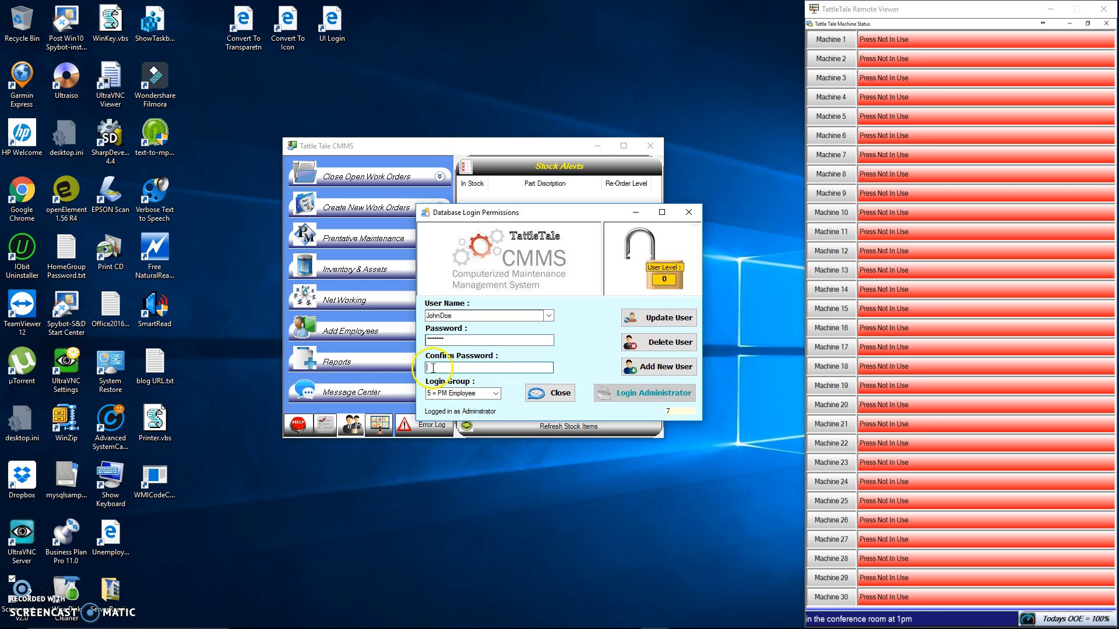
right_click(432, 368)
left_click(393, 418)
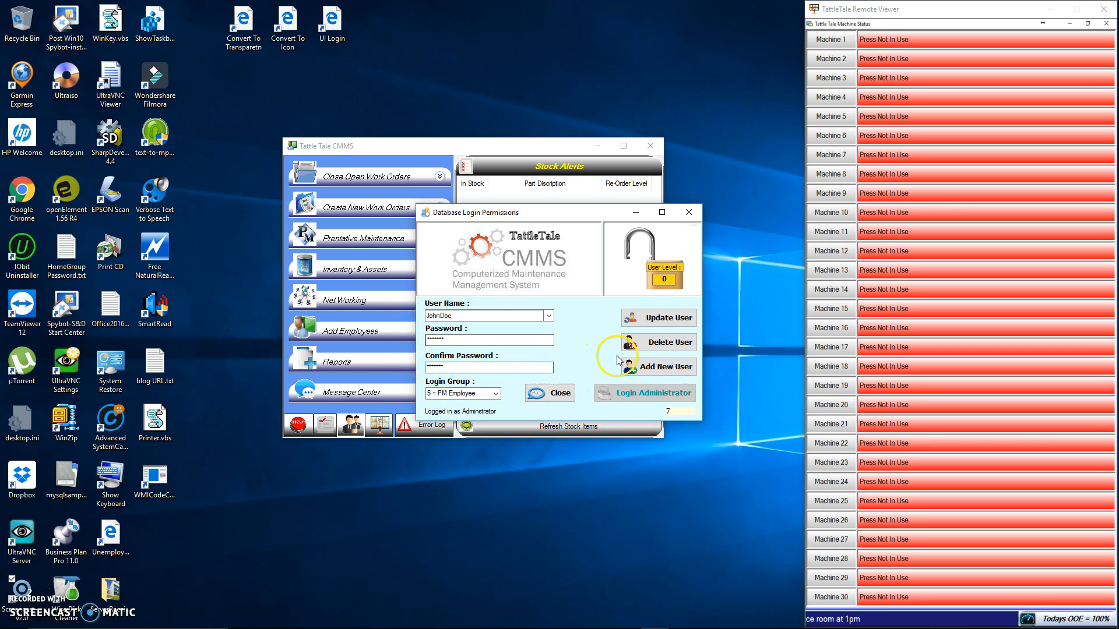
Add the new user to the PM Employee group, confirm the user information, and load the new login from the user list
left_click(670, 368)
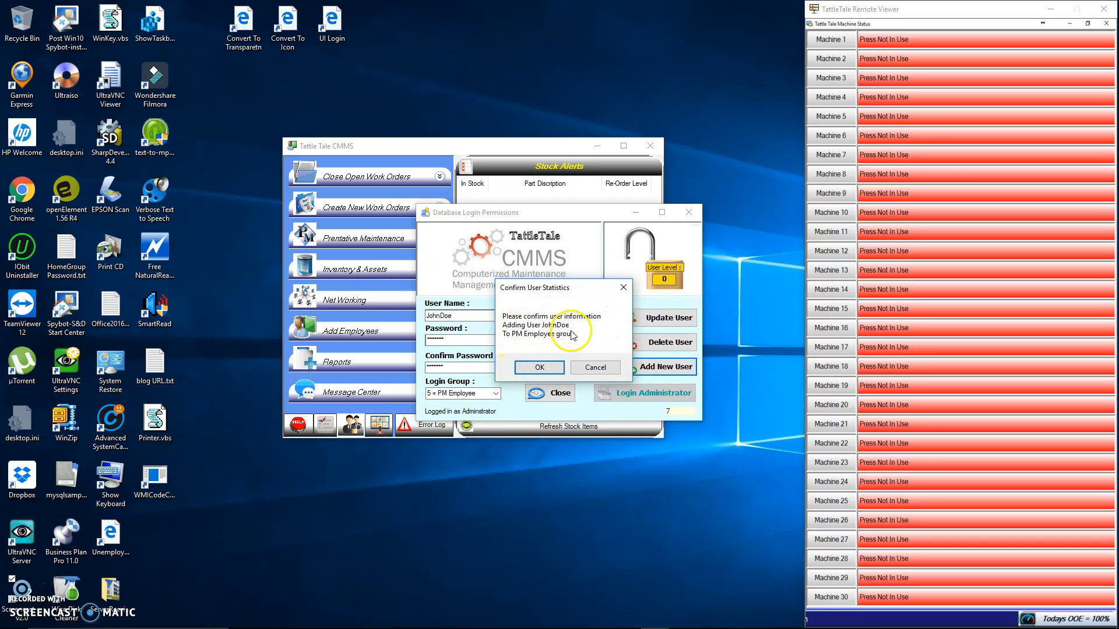
left_click(540, 369)
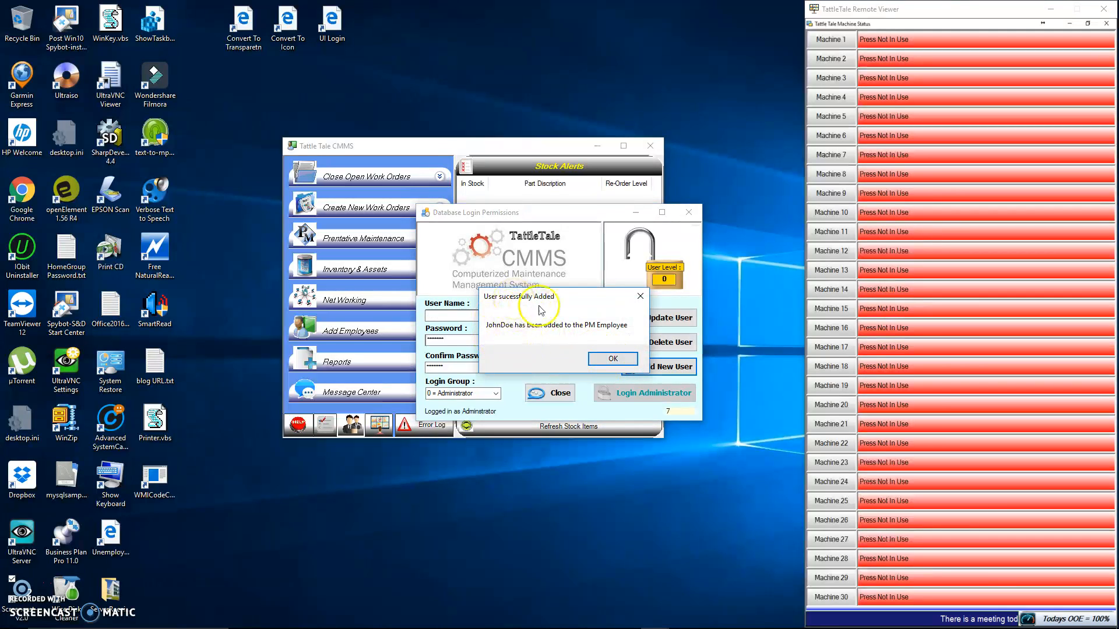
left_click(613, 359)
left_click(548, 315)
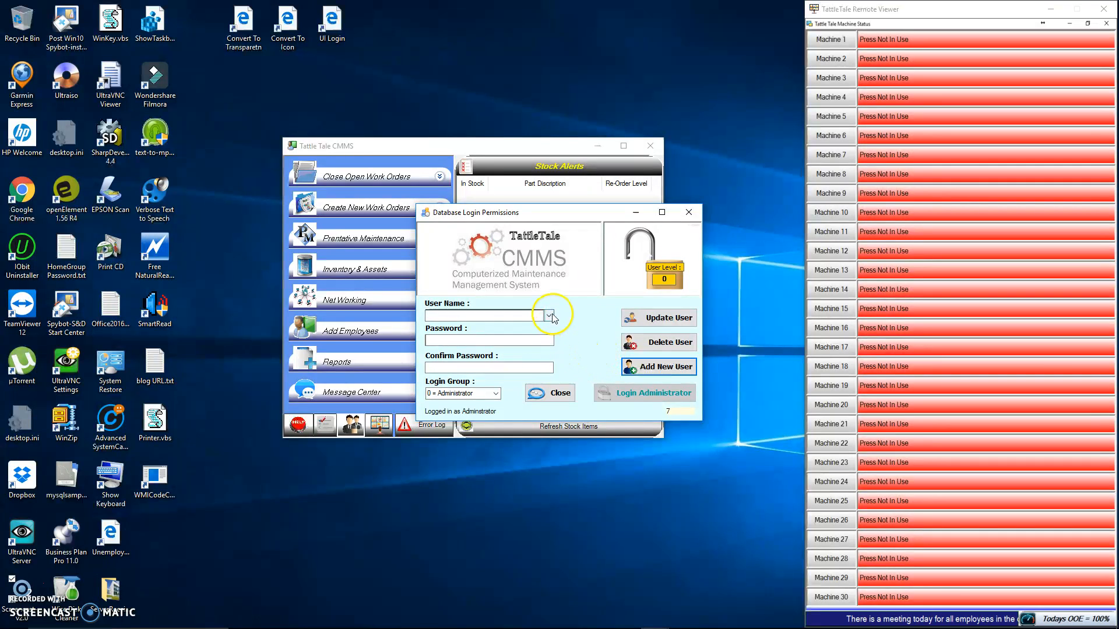
left_click(512, 342)
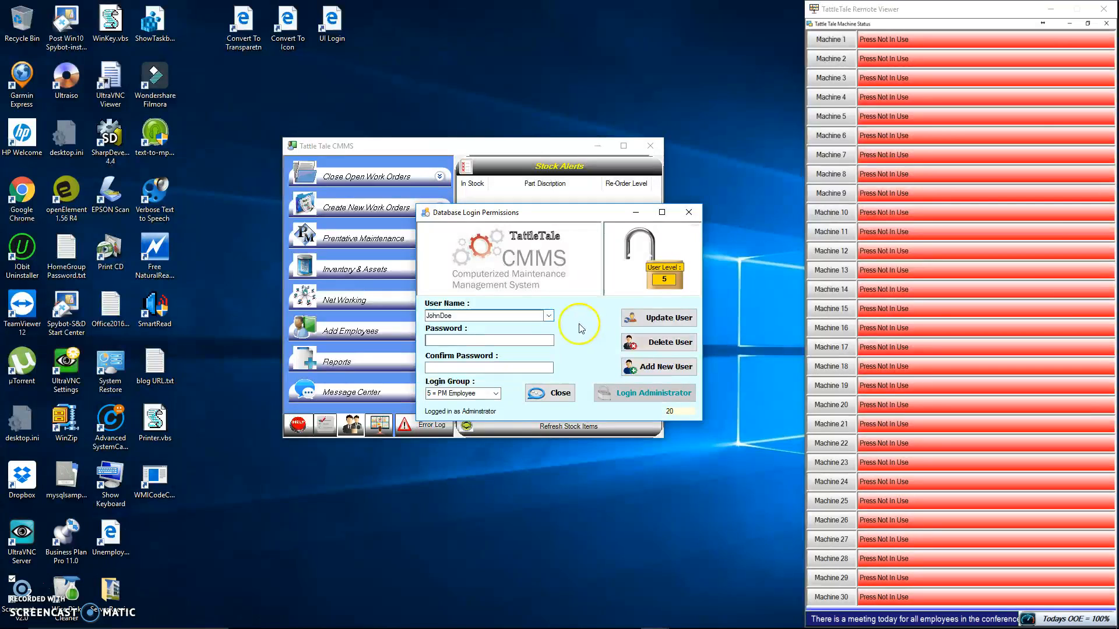
Try to delete the TattleTale Administration user
left_click(551, 314)
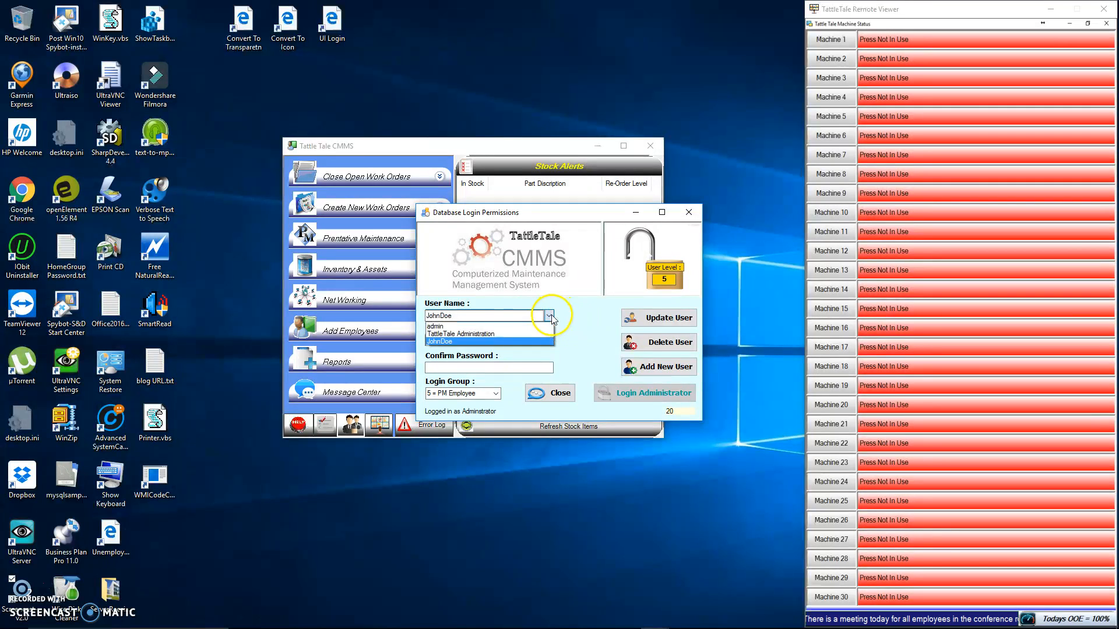
left_click(489, 332)
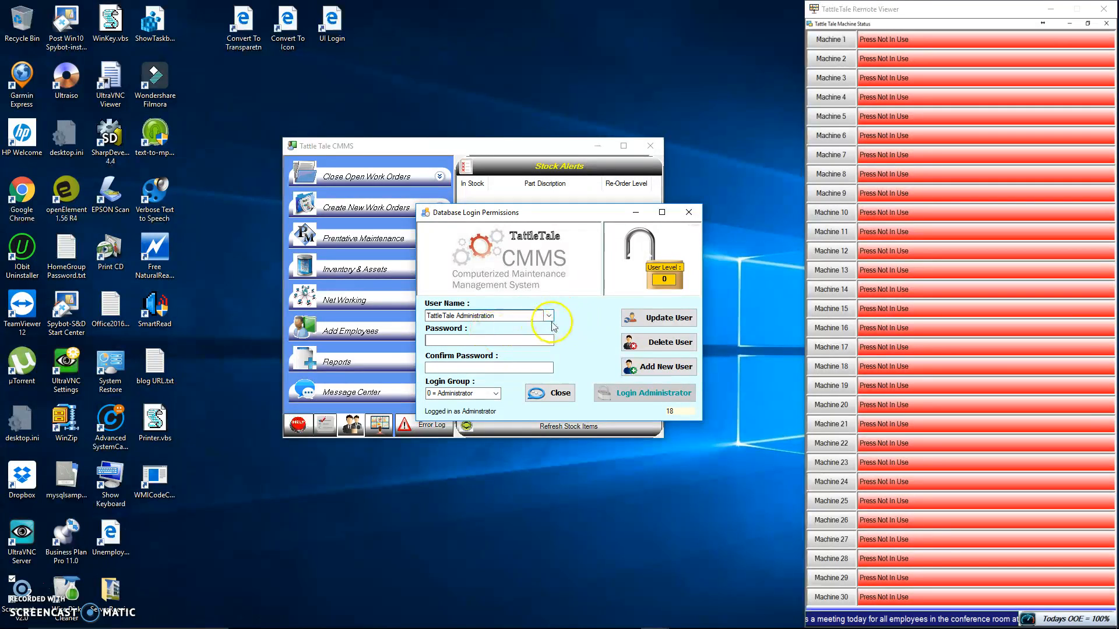
left_click(656, 347)
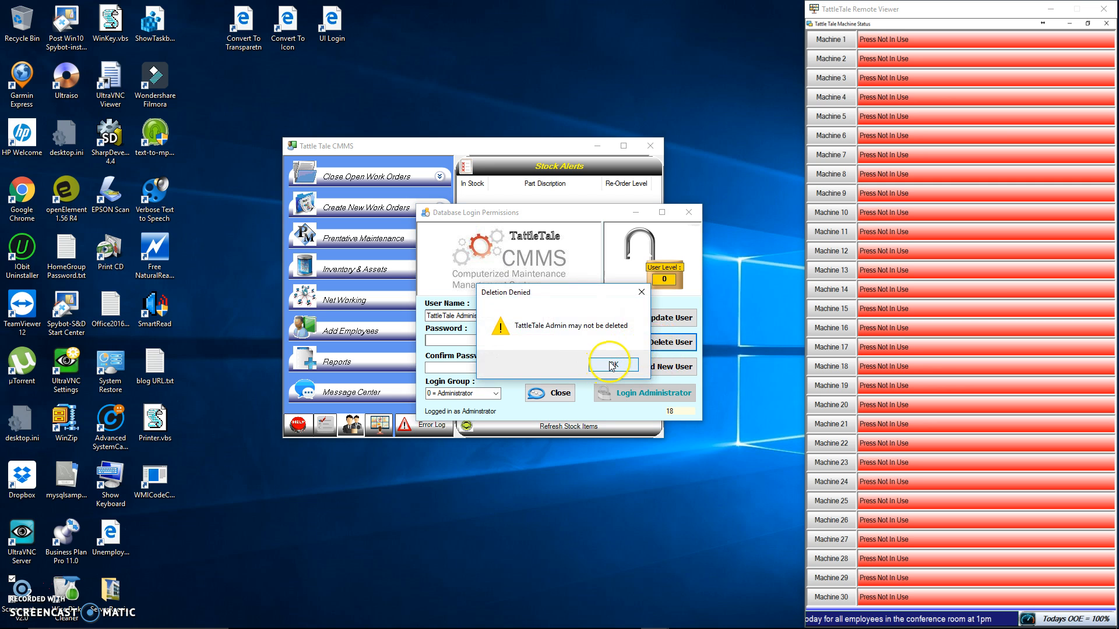
left_click(612, 366)
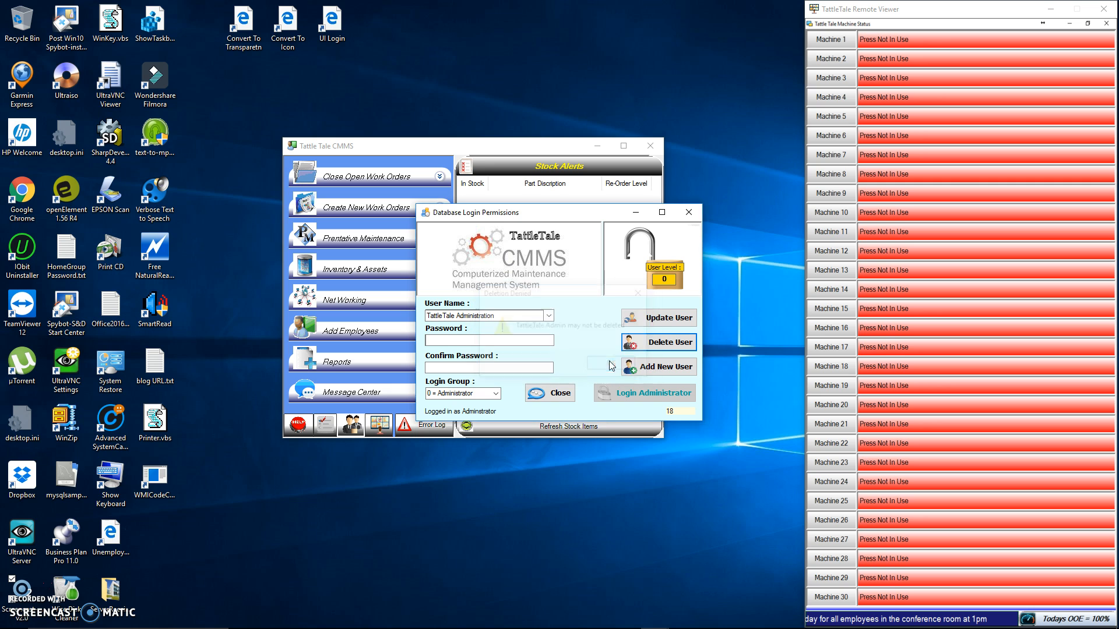
Delete the newly added PM Employee user, check the remaining user names, and close the login permissions window
left_click(549, 316)
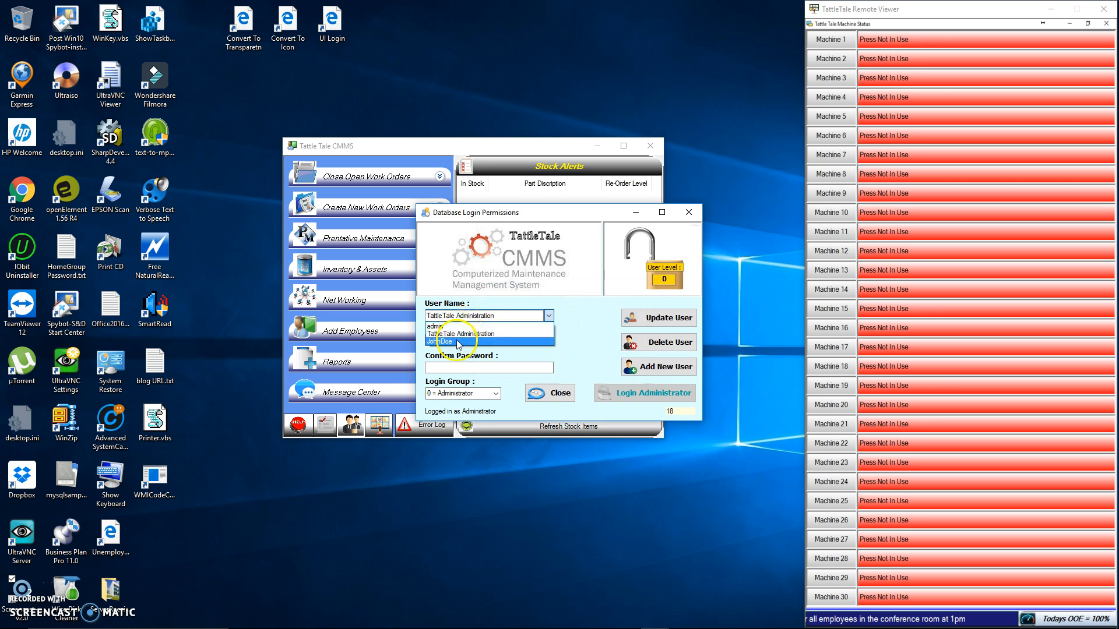
left_click(439, 341)
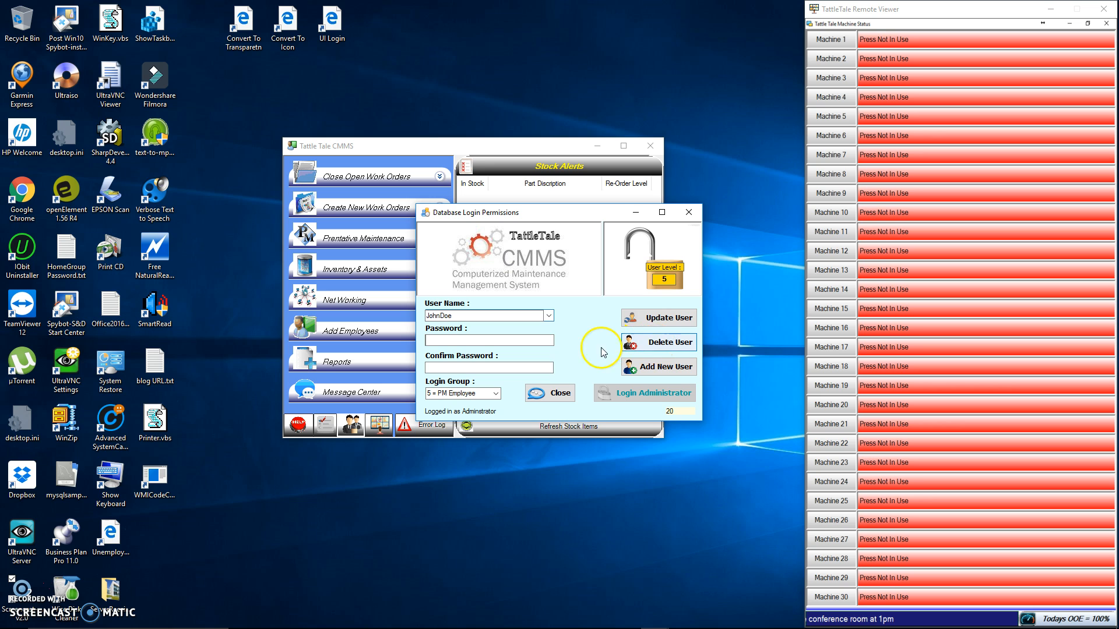
left_click(549, 316)
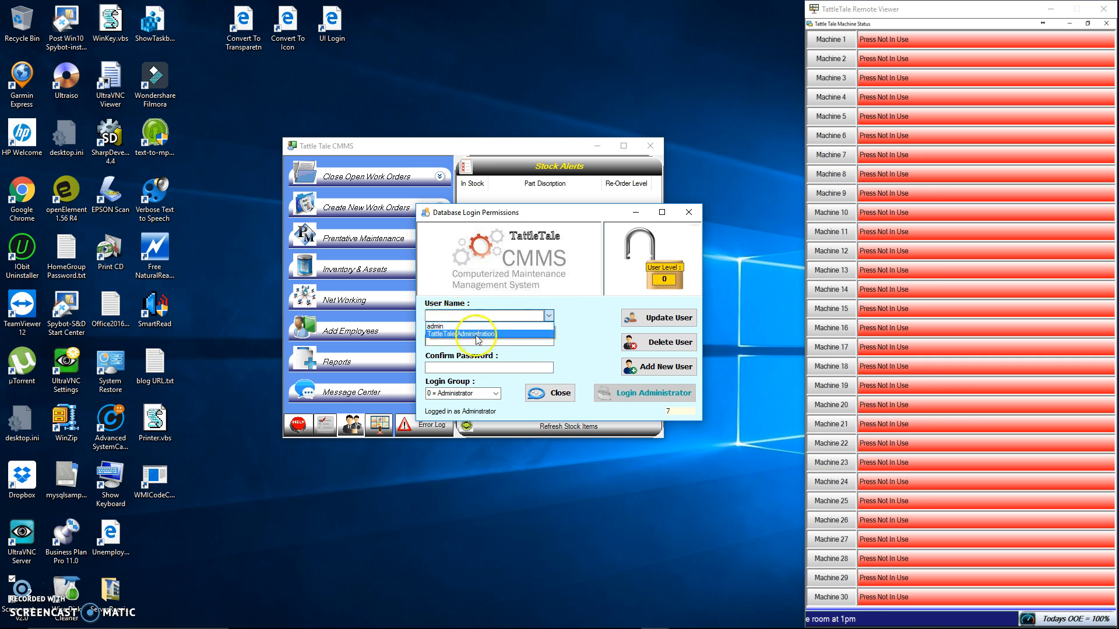
left_click(582, 348)
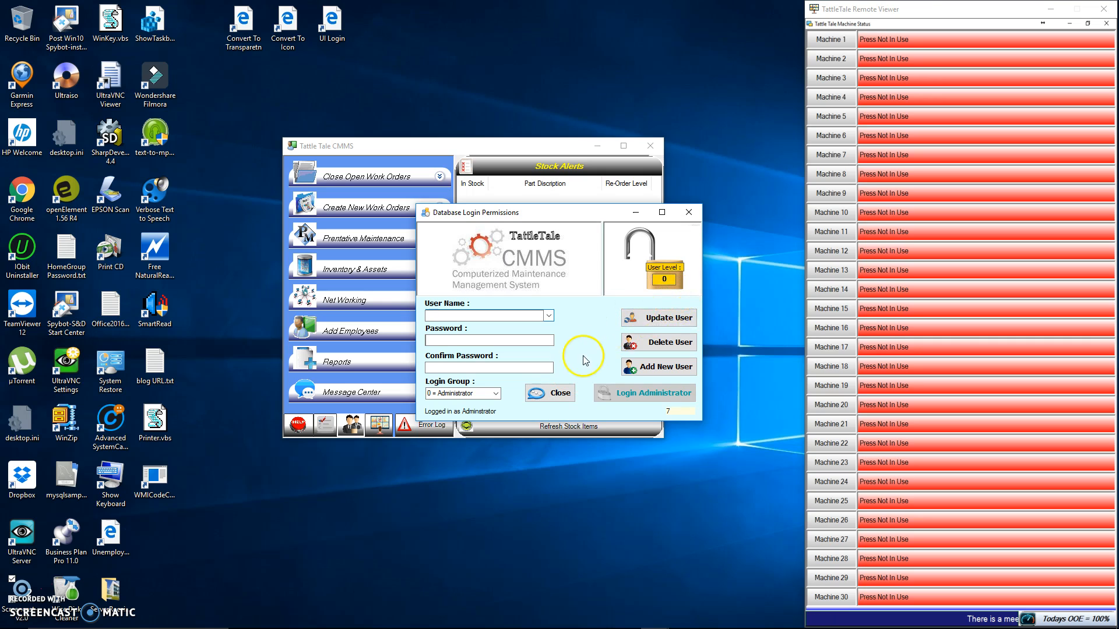
left_click(559, 393)
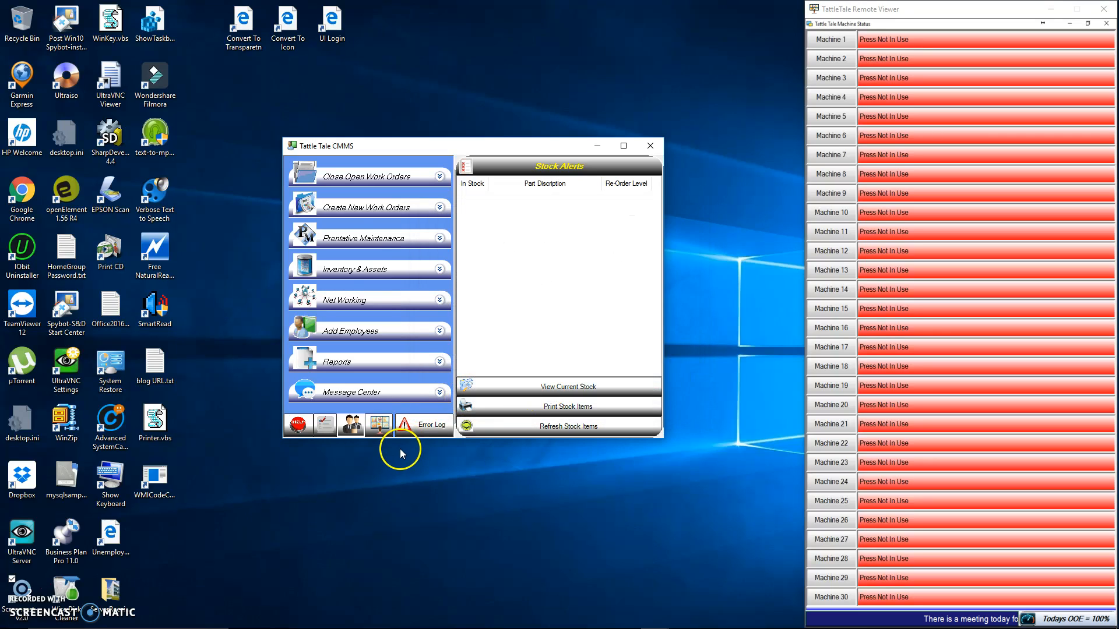
Open the CMMS options setup and log in as the admin user with the account password
left_click(325, 428)
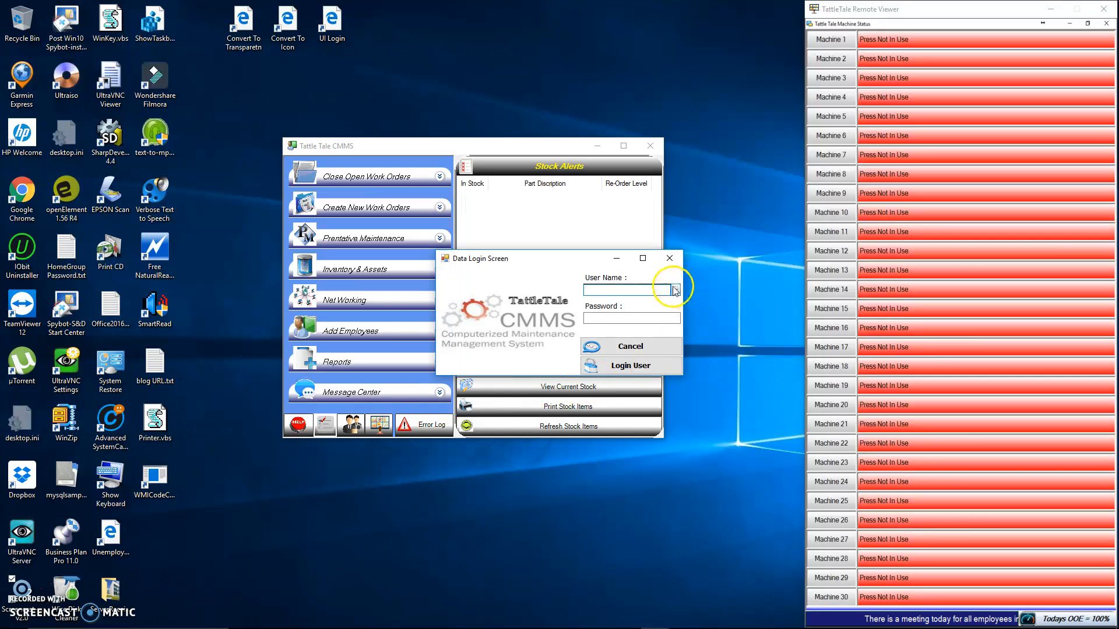
left_click(674, 290)
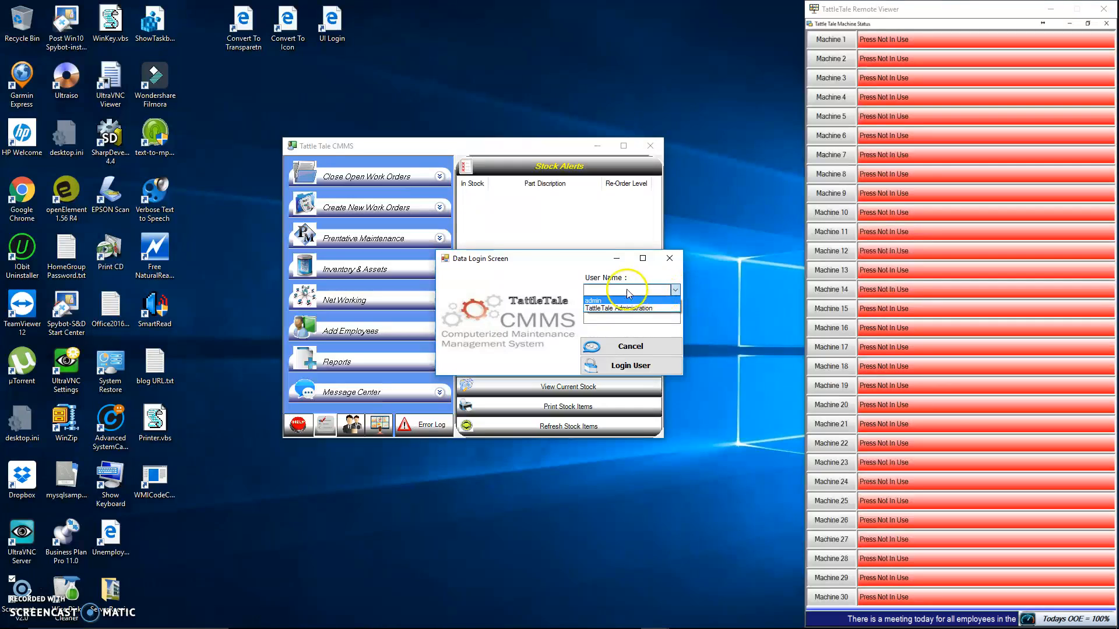
left_click(592, 301)
left_click(593, 317)
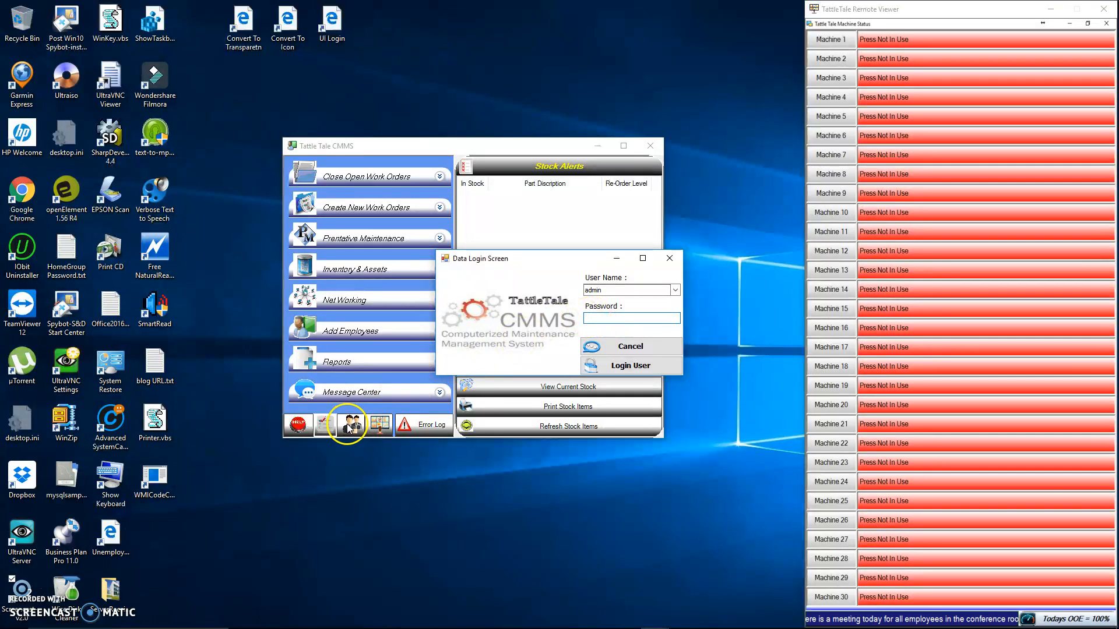
left_click(615, 319)
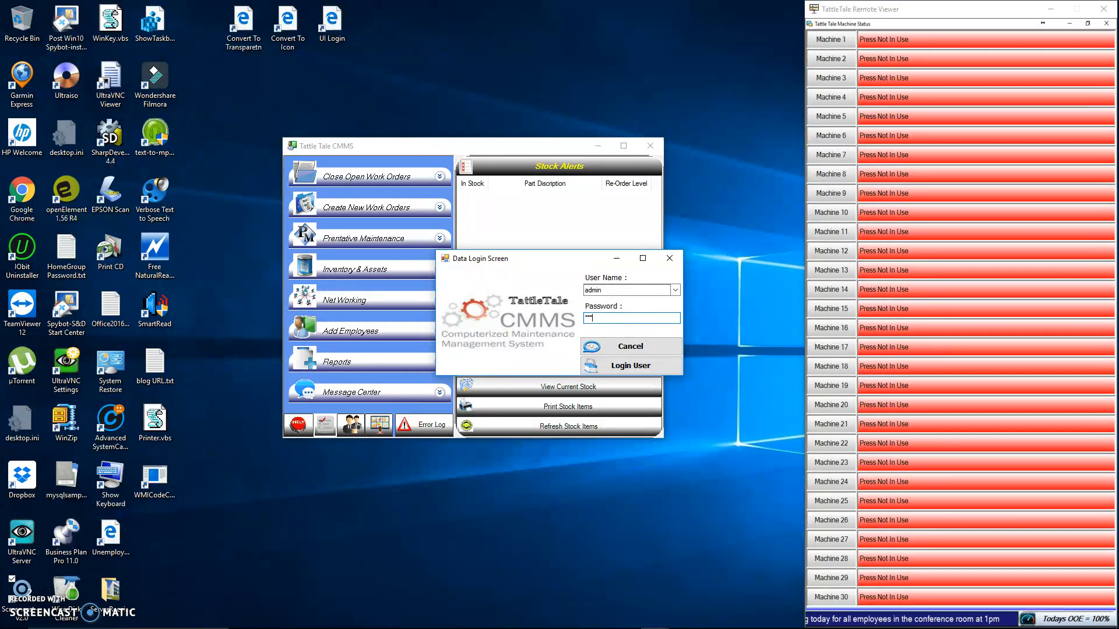
type("n")
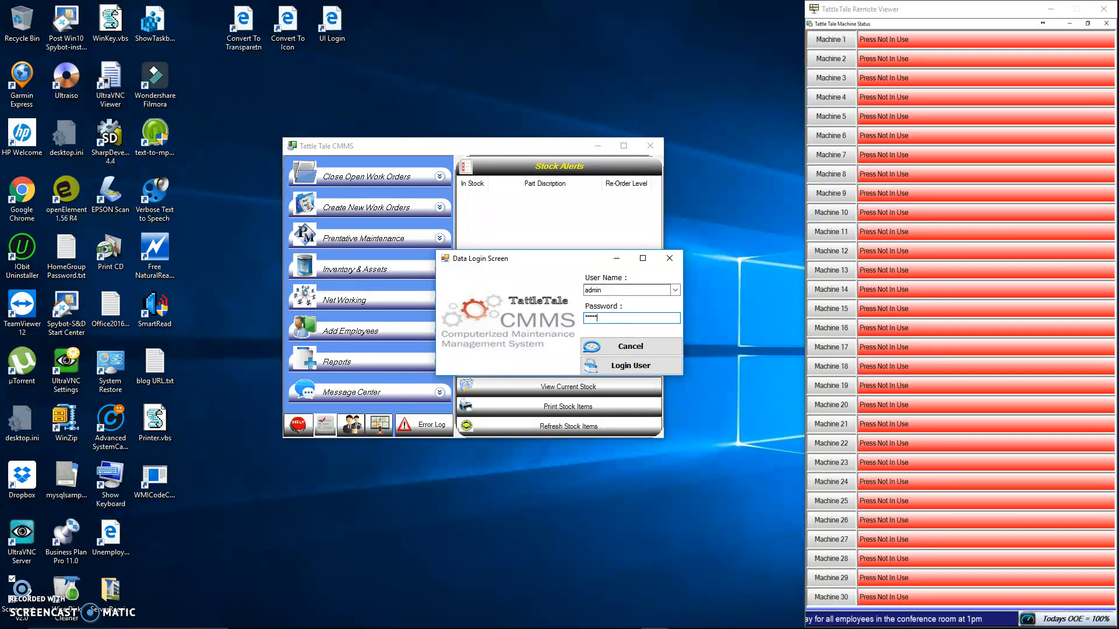
left_click(629, 367)
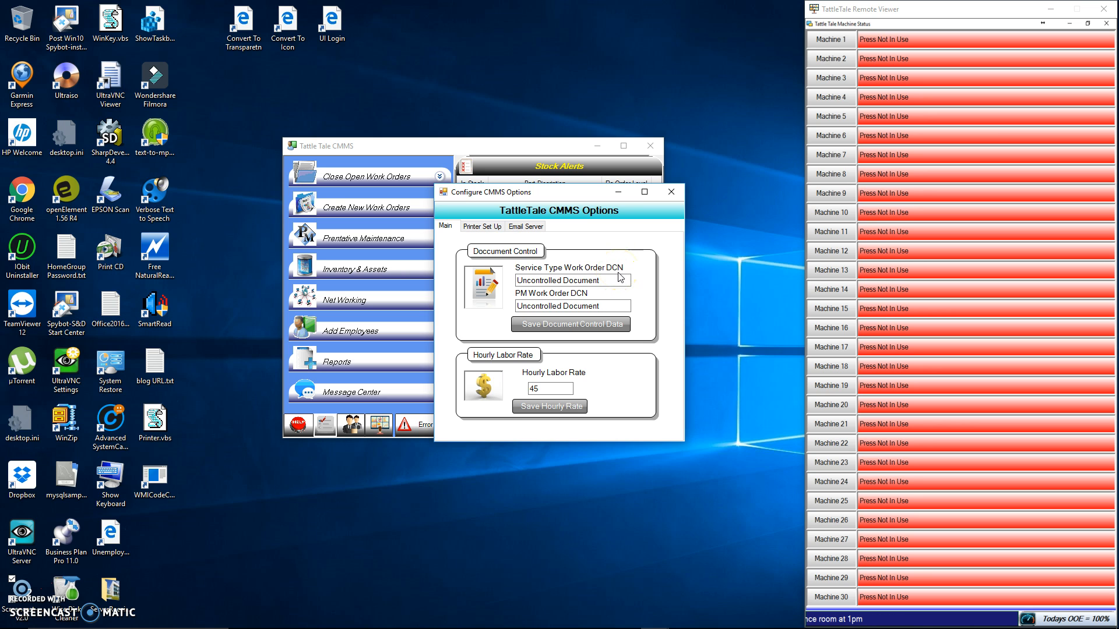
Review the document control and labor rate options, and select EPSON XP-820 Series as the default printer
left_click(609, 281)
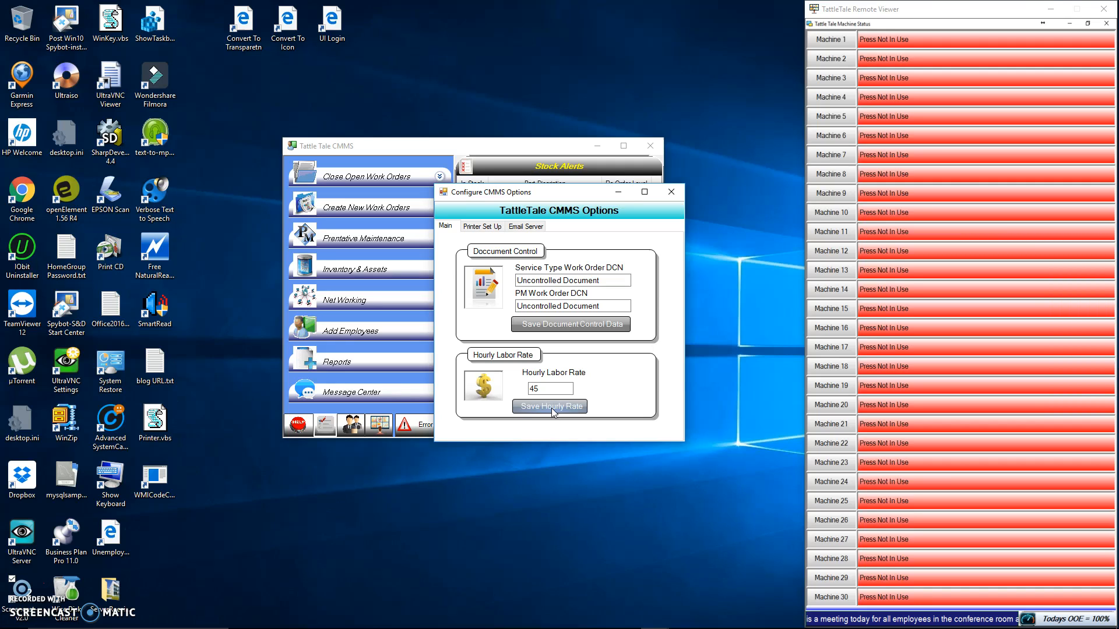
left_click(471, 227)
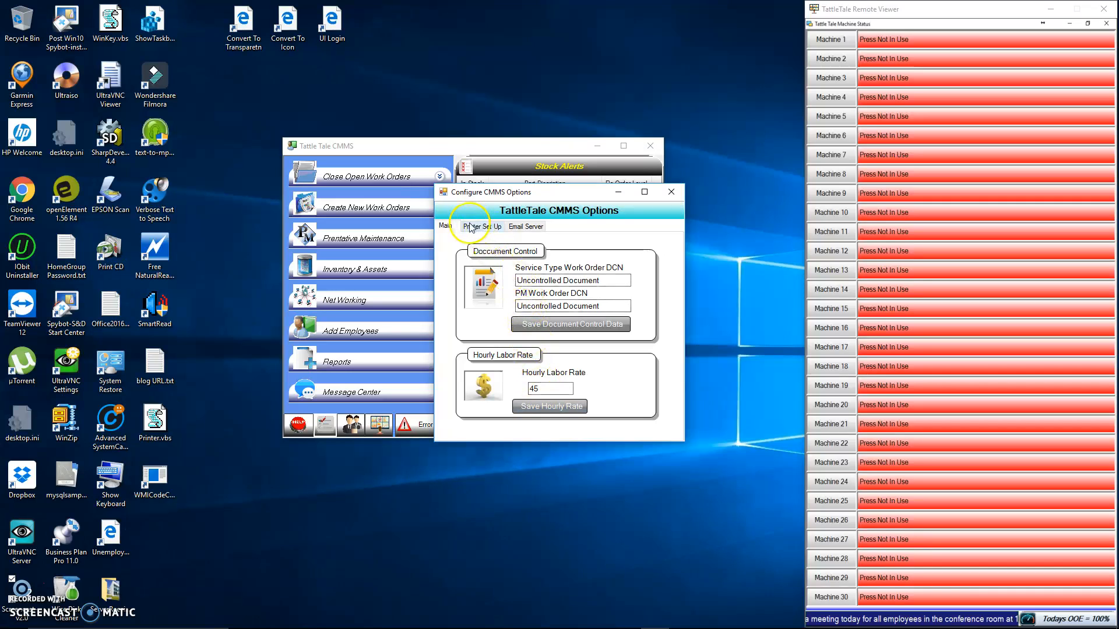
left_click(472, 226)
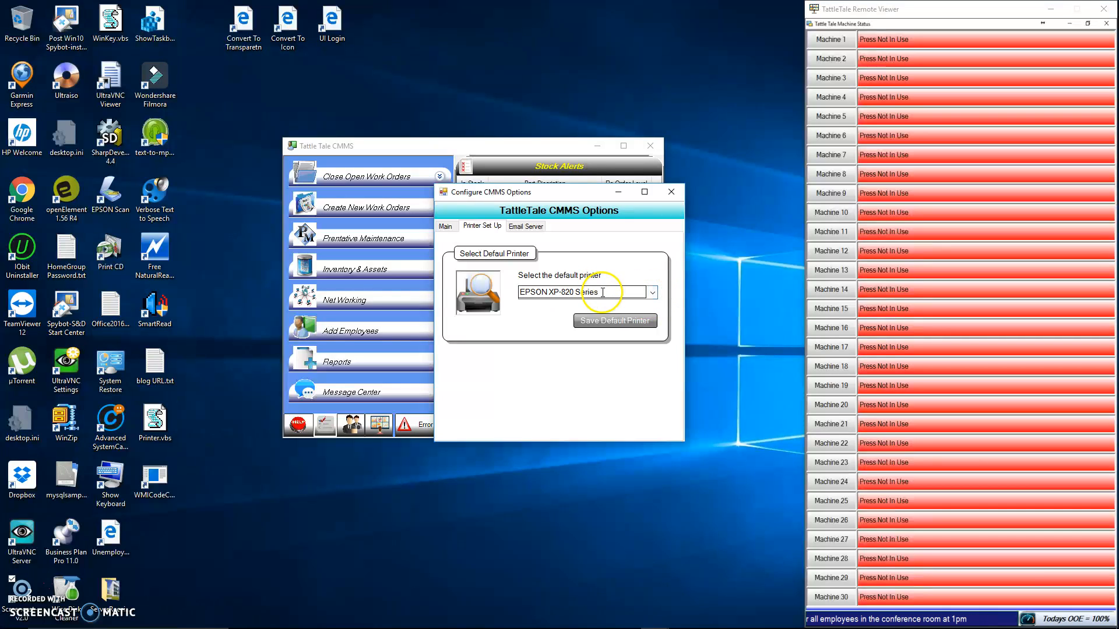
left_click(653, 294)
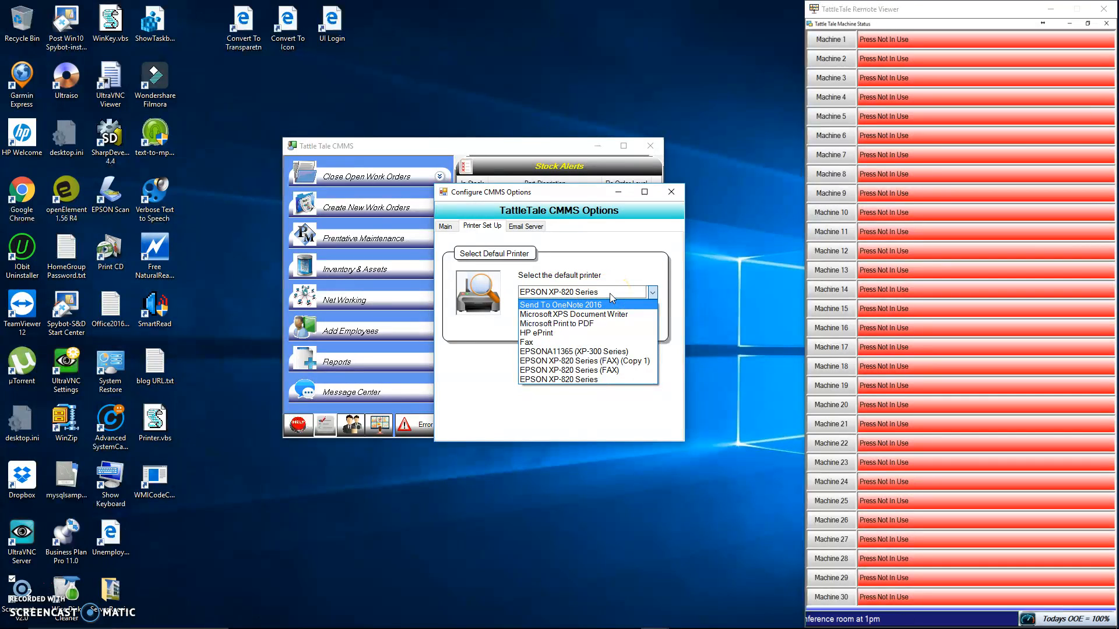
left_click(523, 379)
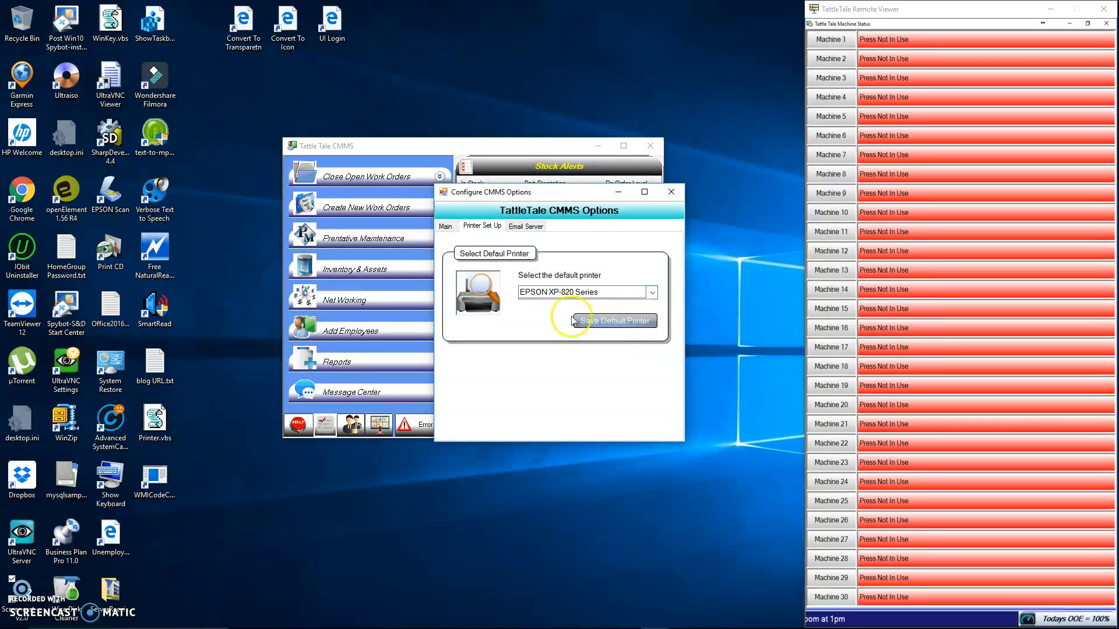
Reset the email server settings to their defaults and close the CMMS options
left_click(528, 227)
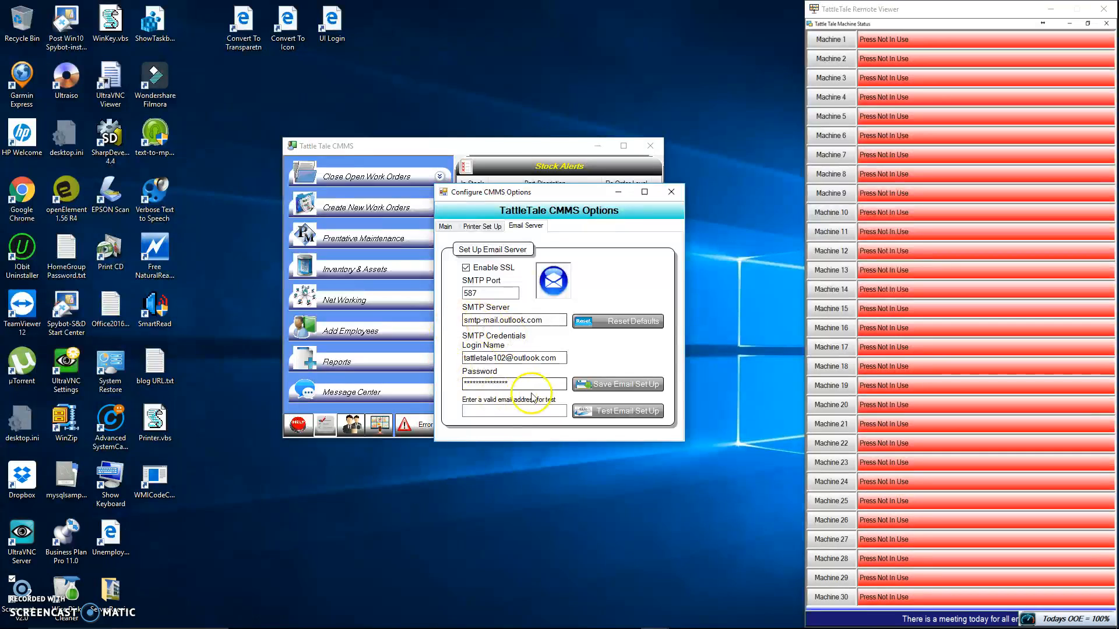
left_click(476, 409)
left_click(618, 412)
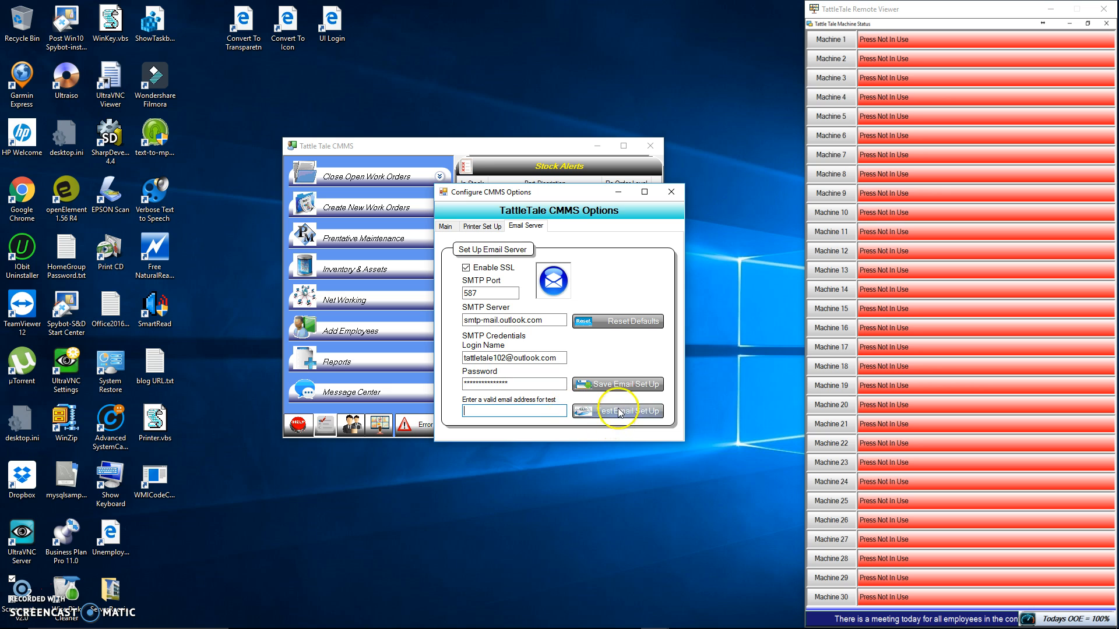
left_click(619, 325)
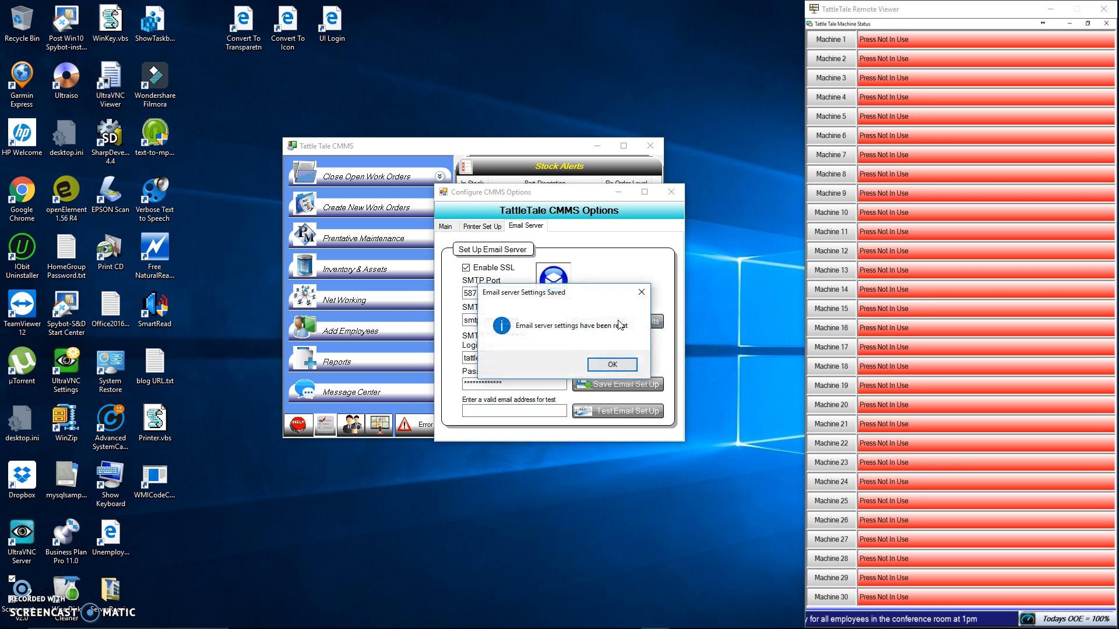
left_click(611, 364)
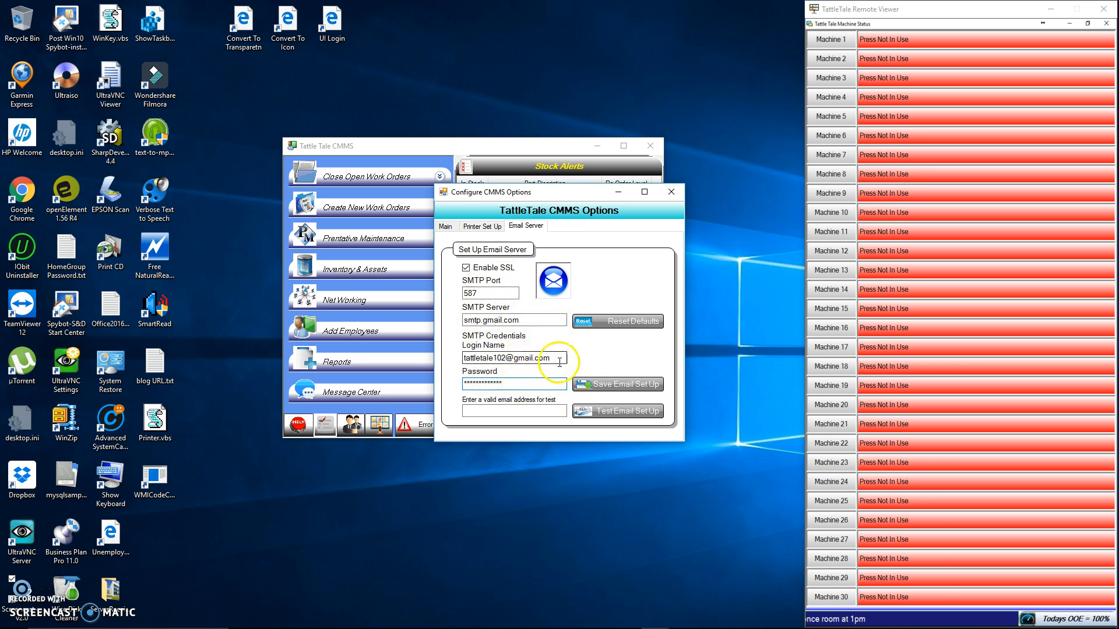
left_click(671, 194)
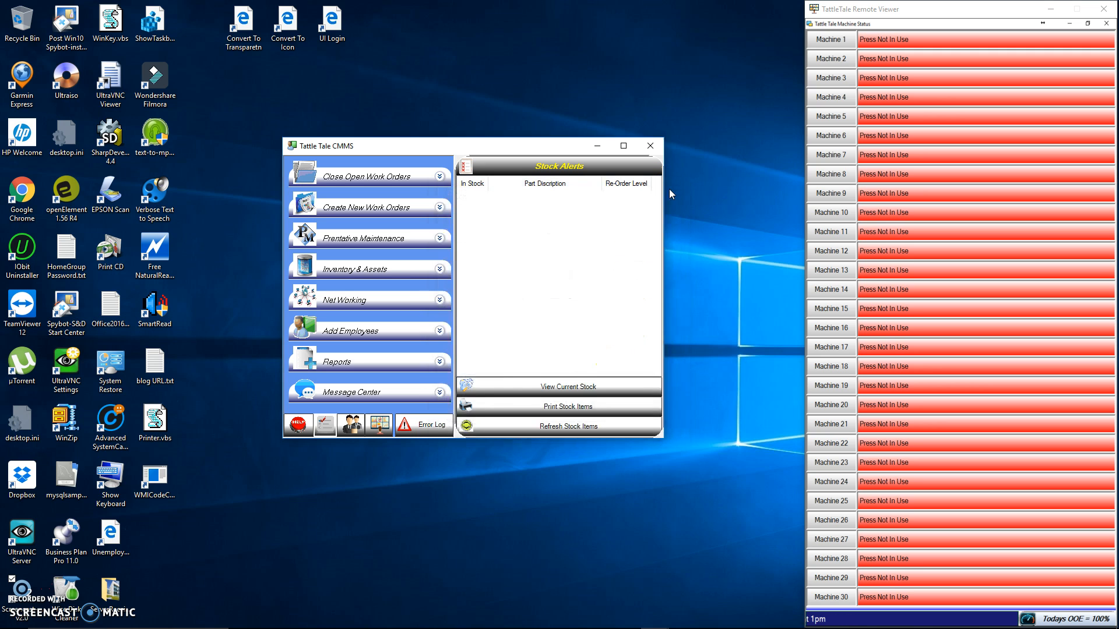
Open the help documentation, view the support contact form, and open the Closing PM Open Work Orders topic
left_click(302, 430)
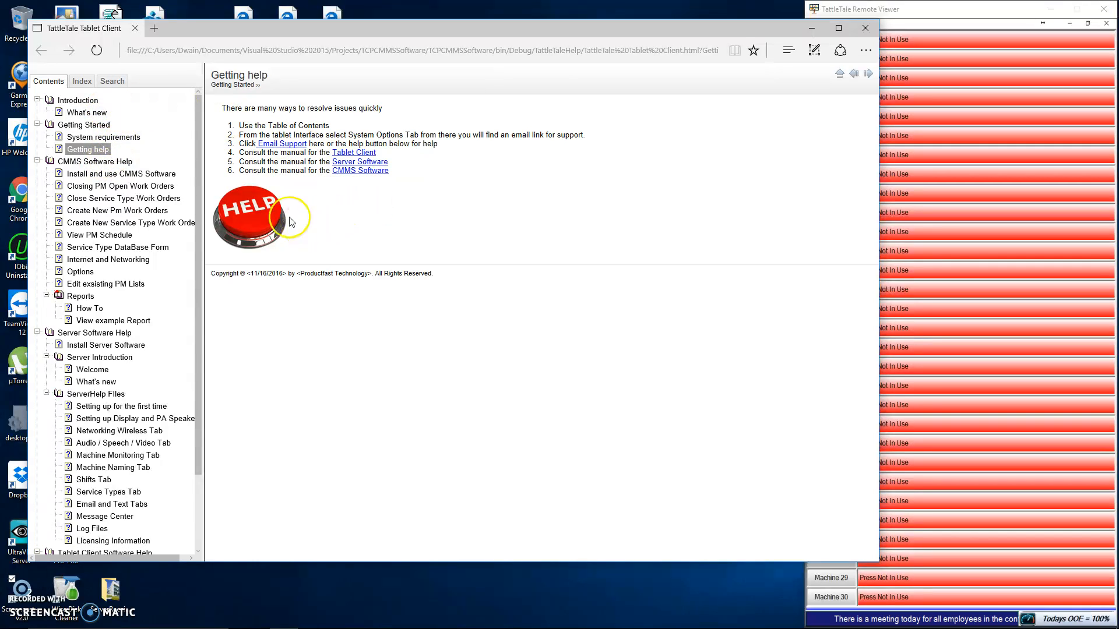
left_click(254, 217)
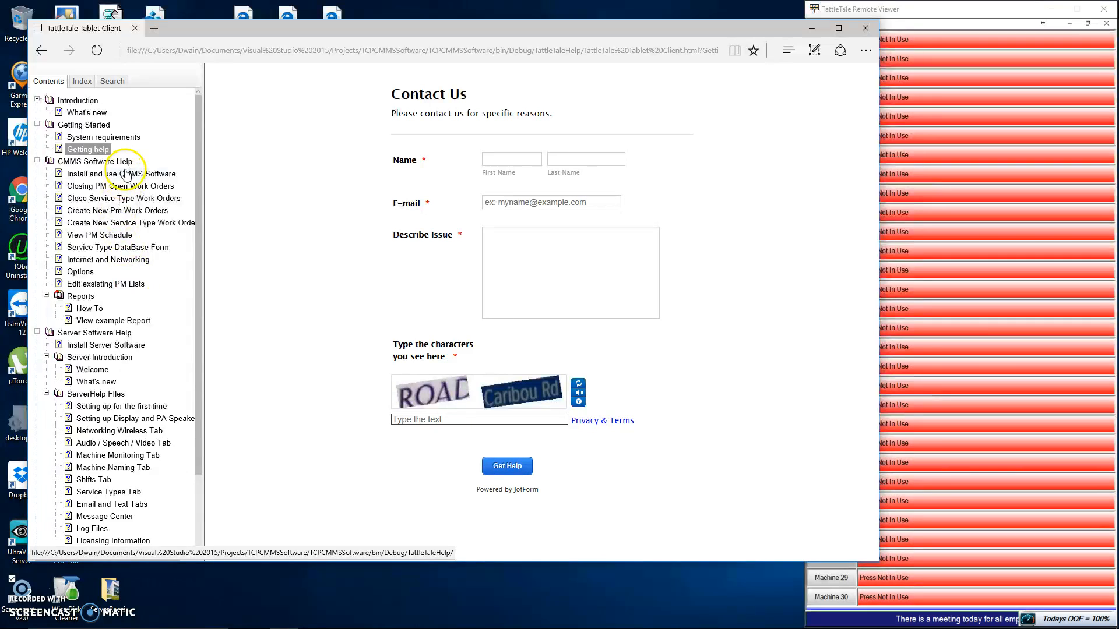
left_click(136, 187)
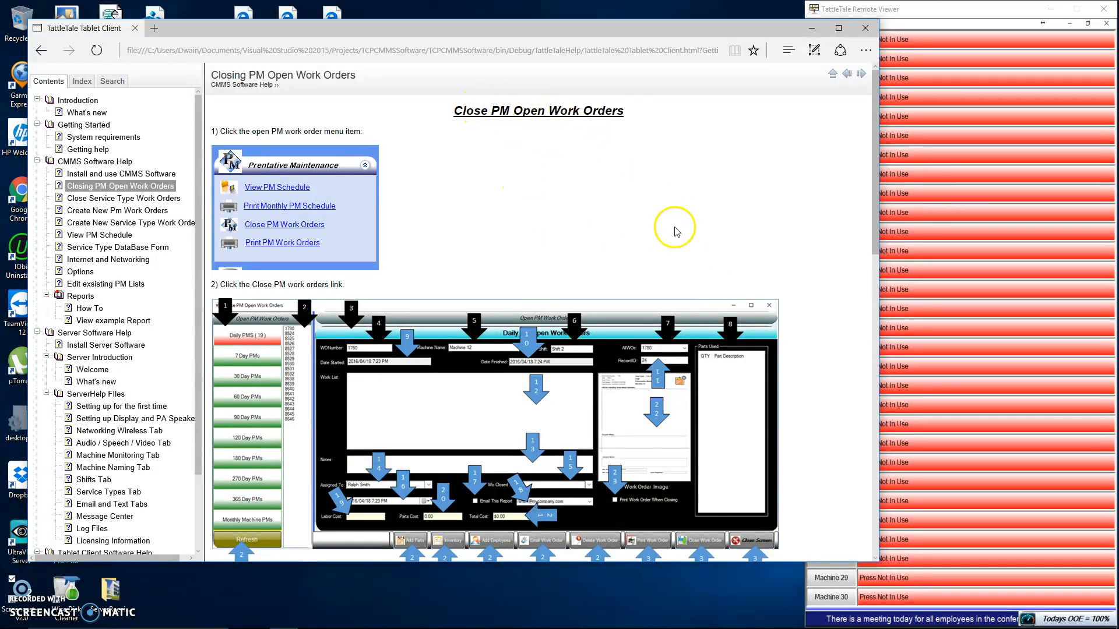
Read through the Closing PM Open Work Orders help topic down to its support link, and close the help documentation
scroll(680, 239, "down", 1)
scroll(680, 239, "down", 10)
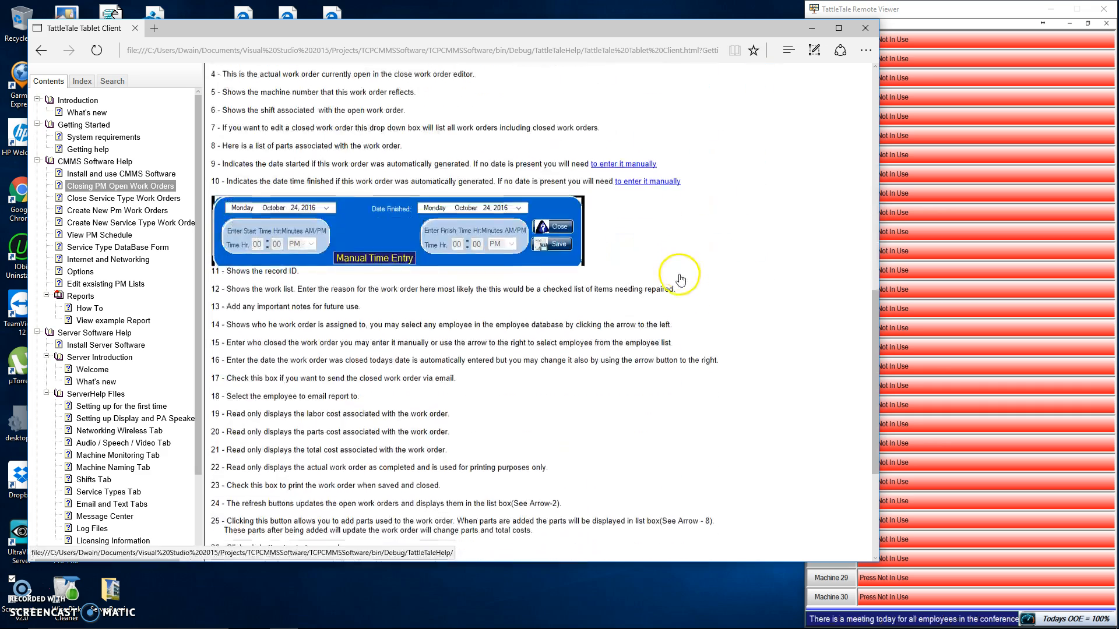
scroll(681, 282, "down", 2)
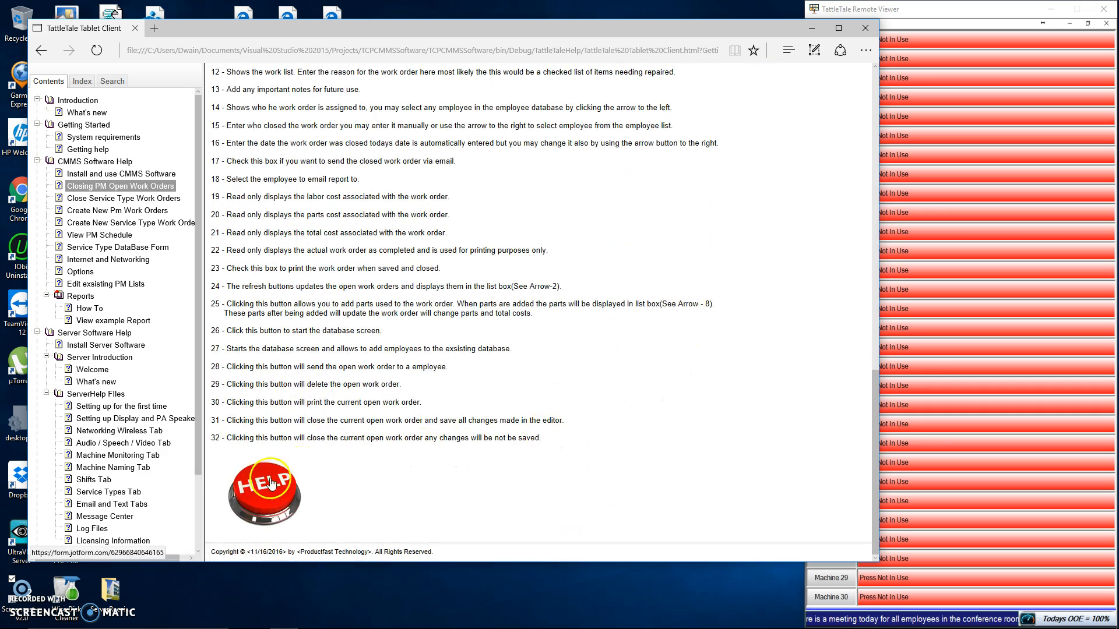
scroll(680, 461, "up", 10)
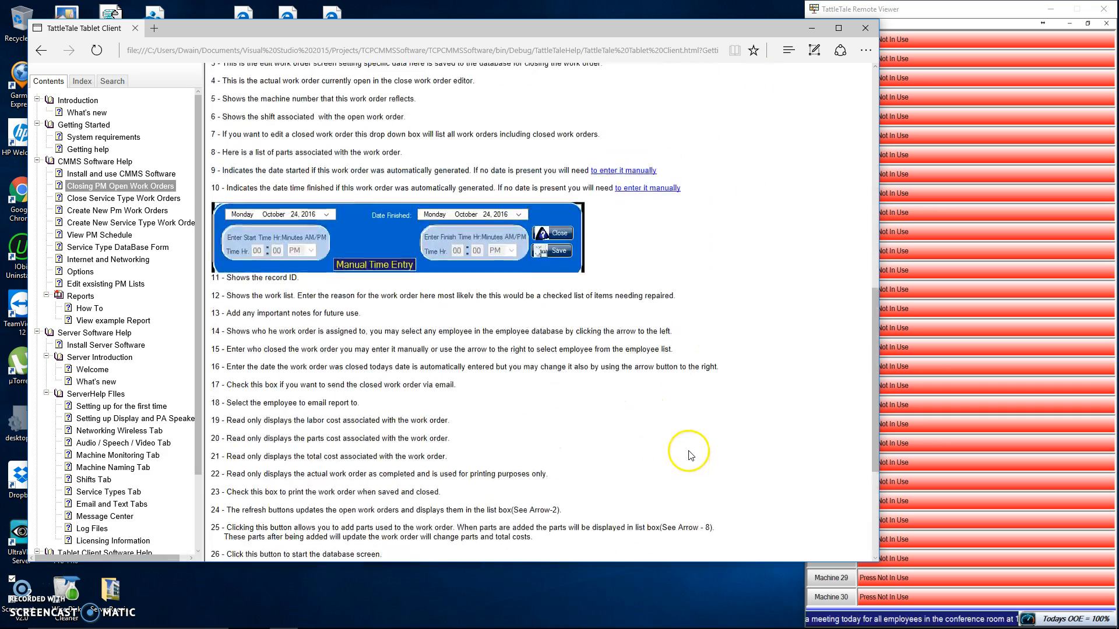
scroll(692, 431, "up", 2)
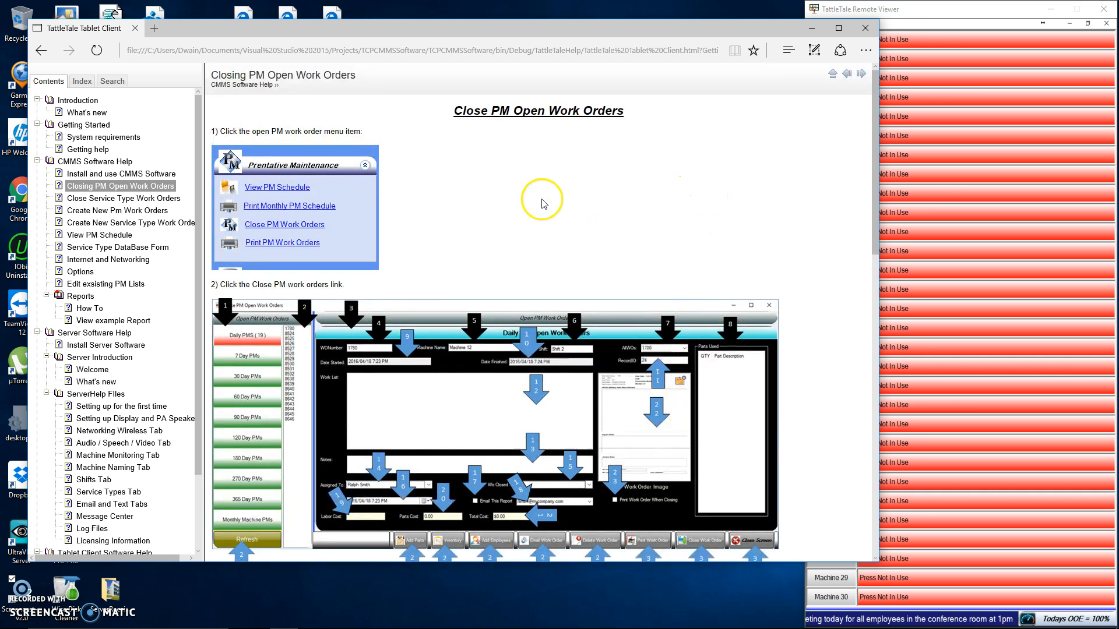
left_click(863, 30)
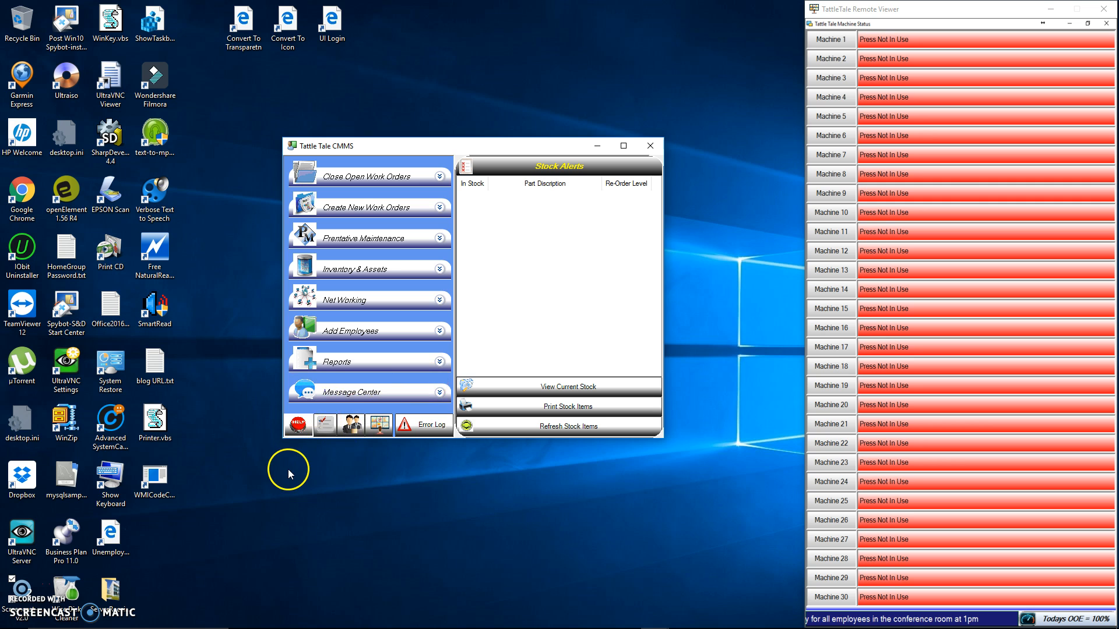
Open the Server Message Center and log in as the admin user with the account password
left_click(389, 396)
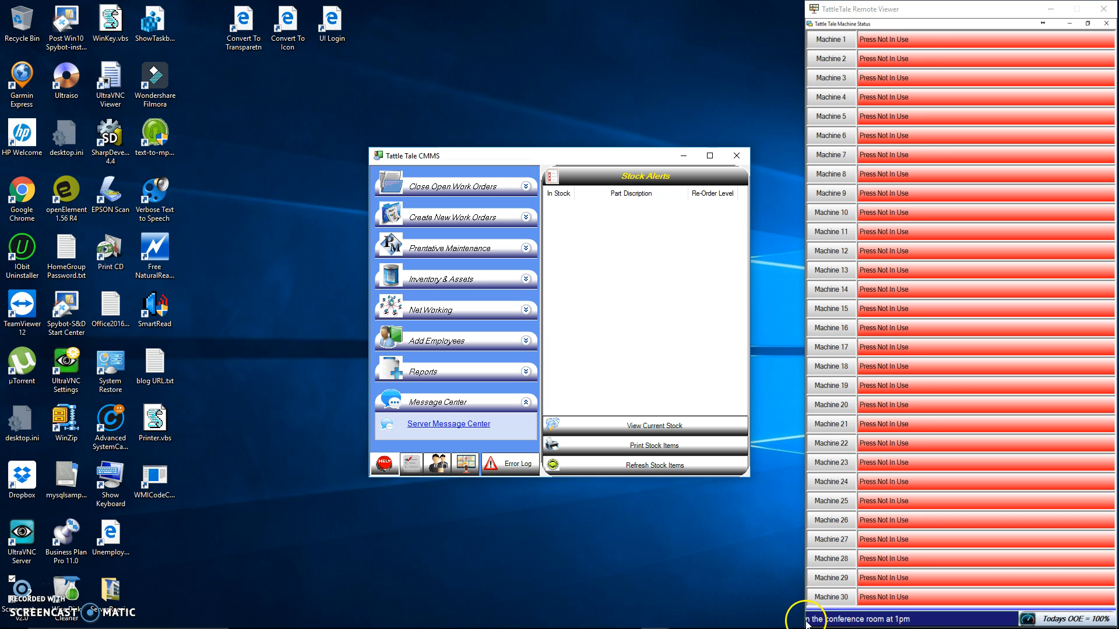
mouse_move(815, 628)
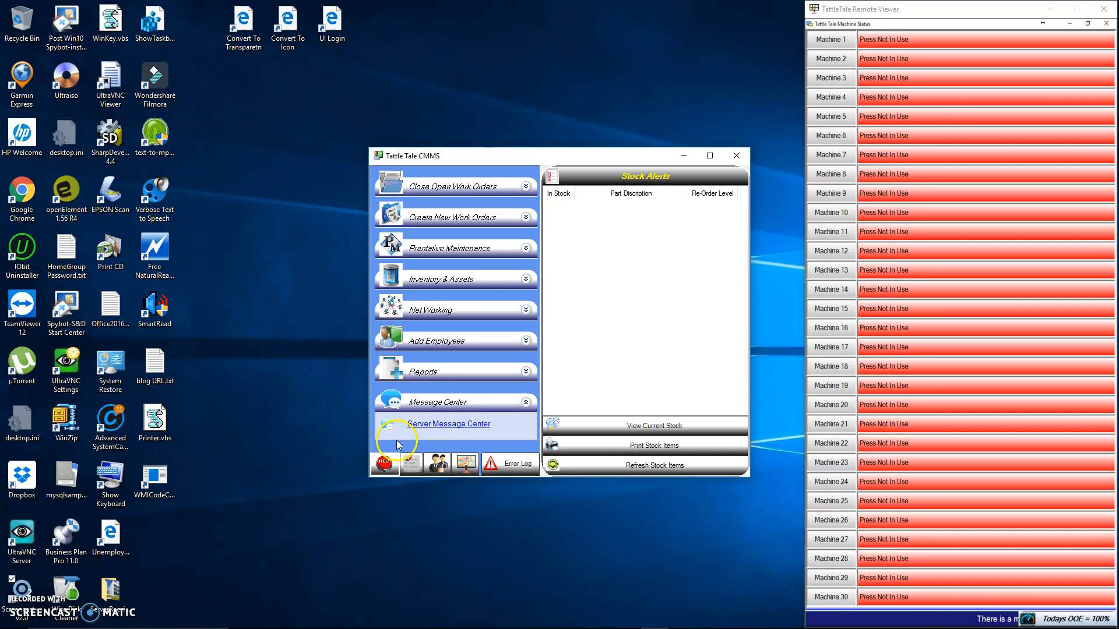
left_click(450, 427)
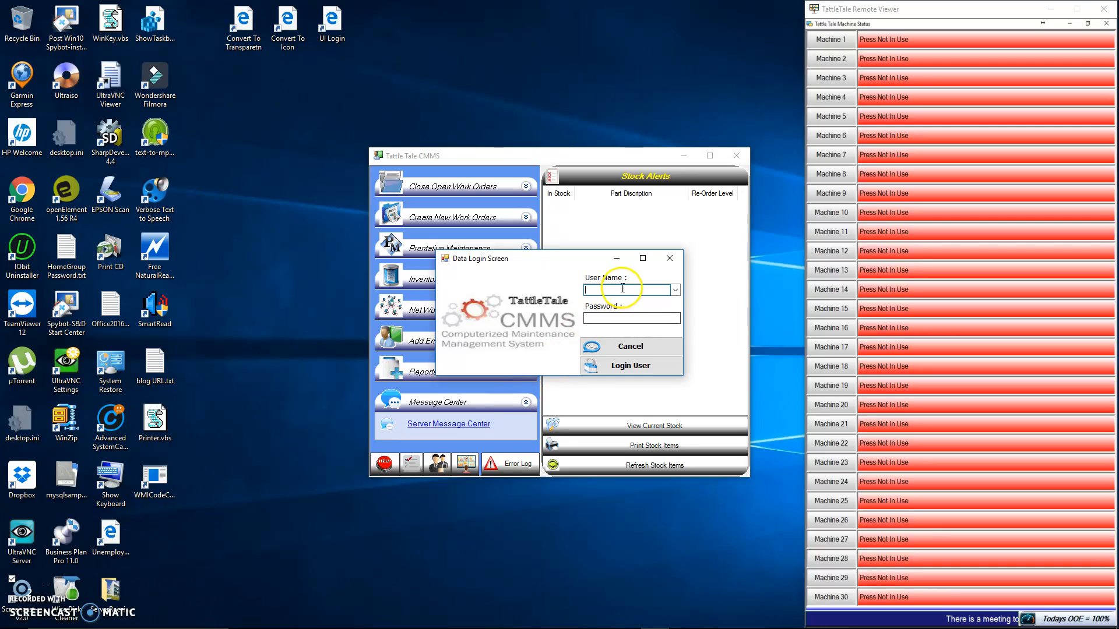
left_click(674, 290)
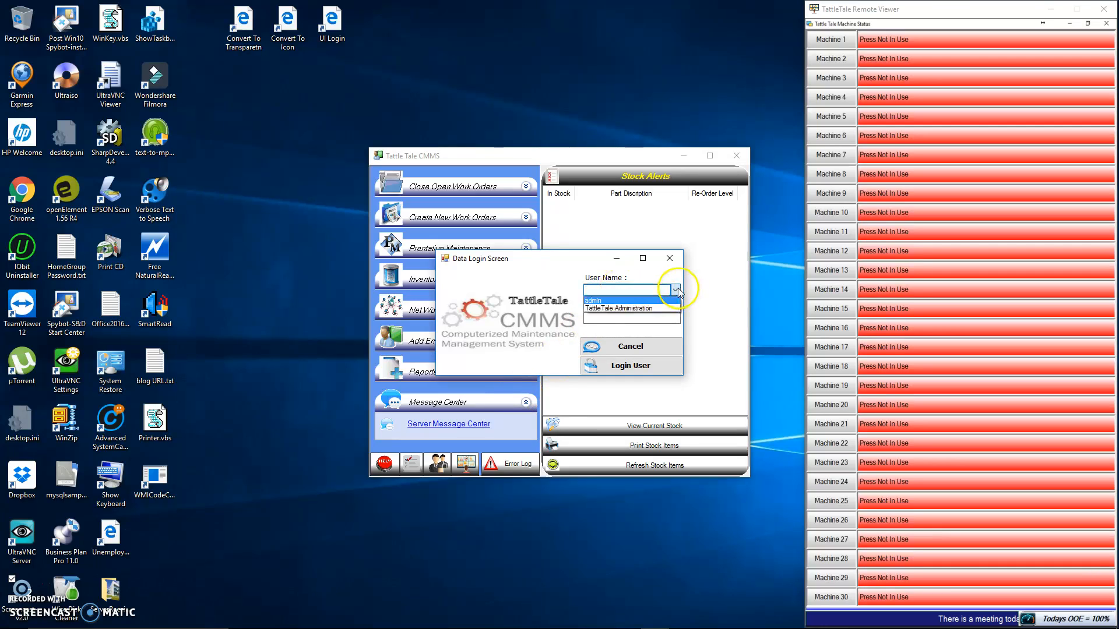
left_click(606, 299)
left_click(600, 315)
left_click(595, 319)
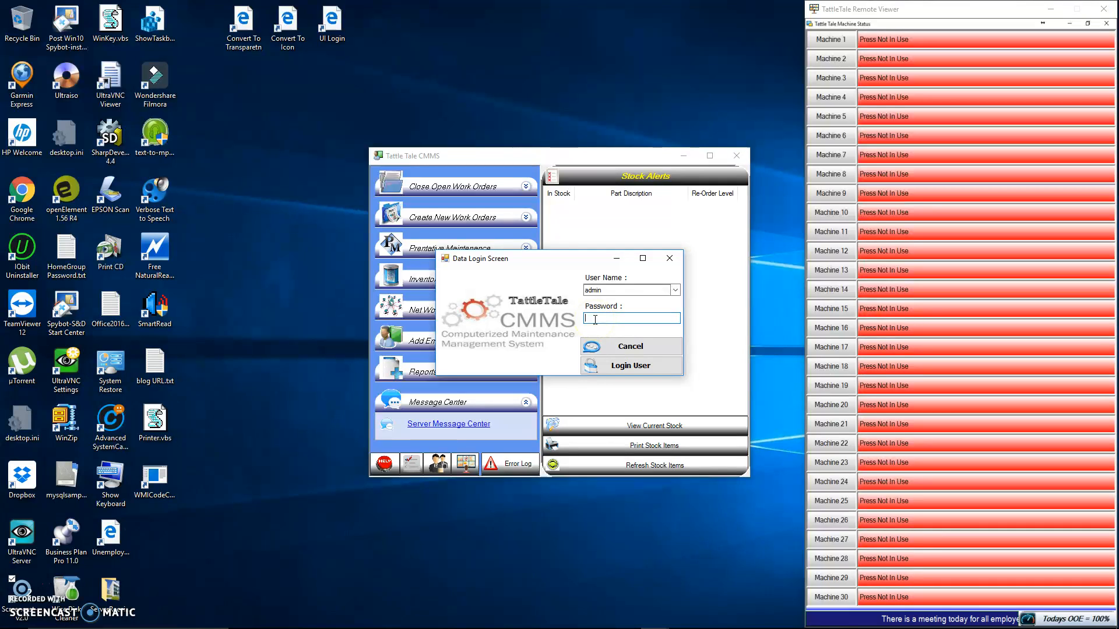
type("*****")
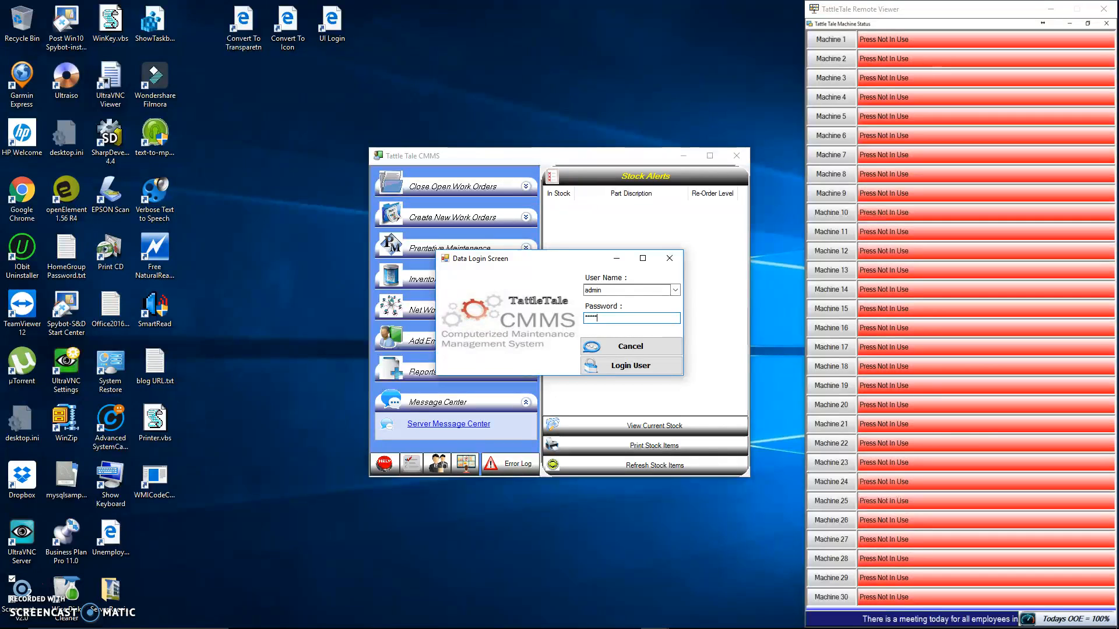
left_click(617, 370)
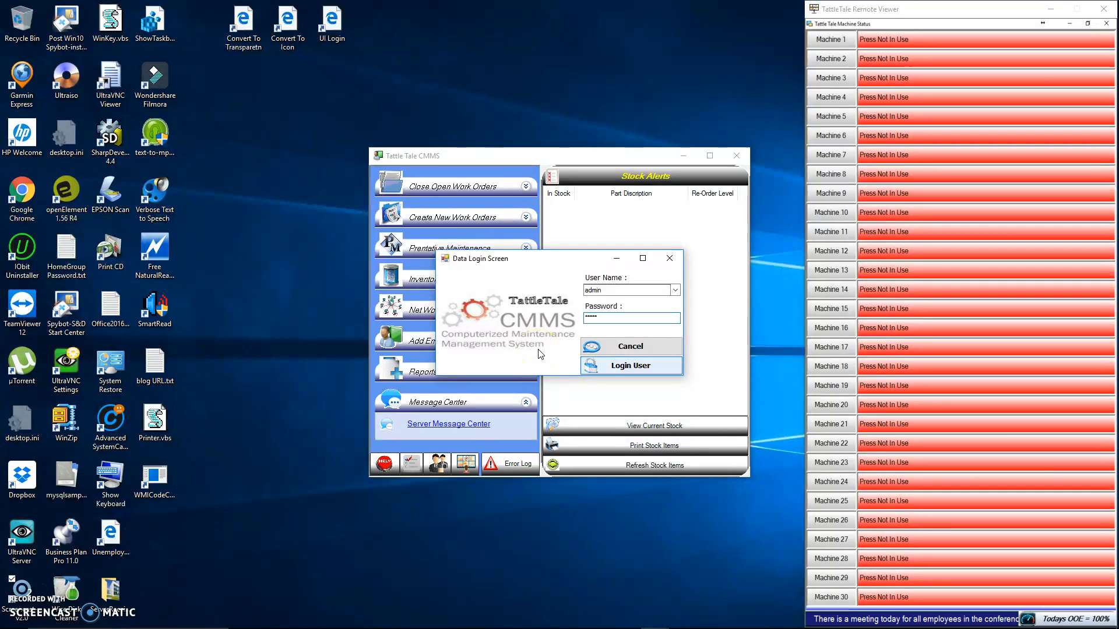
Write the message "1 PM Meeting has been canceled" for the external monitor, then save and send it
left_click(464, 278)
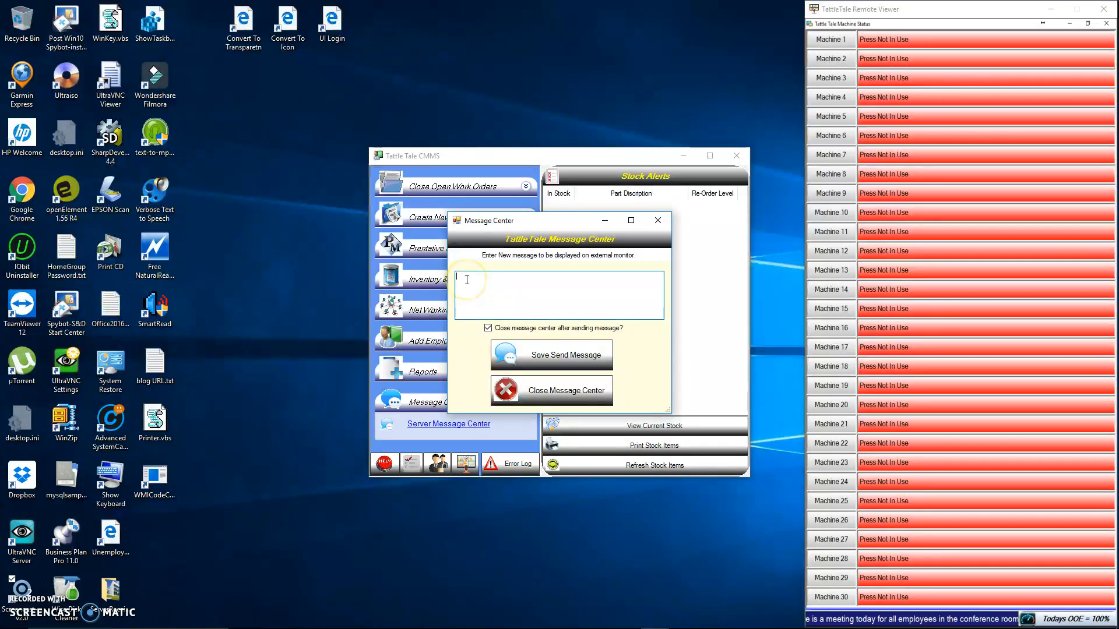
type("H")
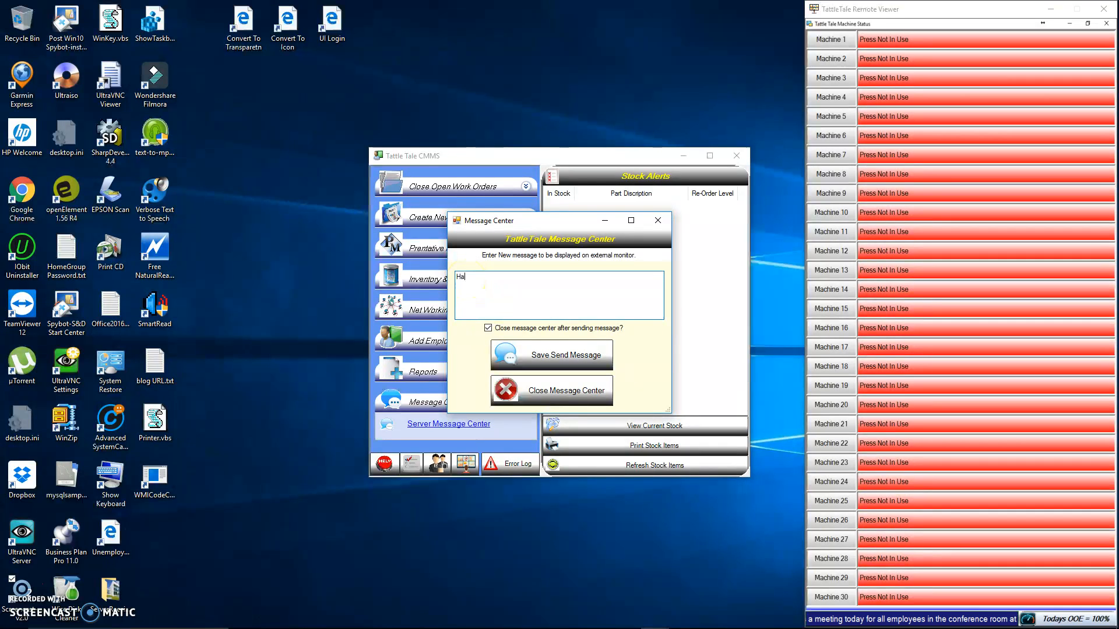
key("BackSpace")
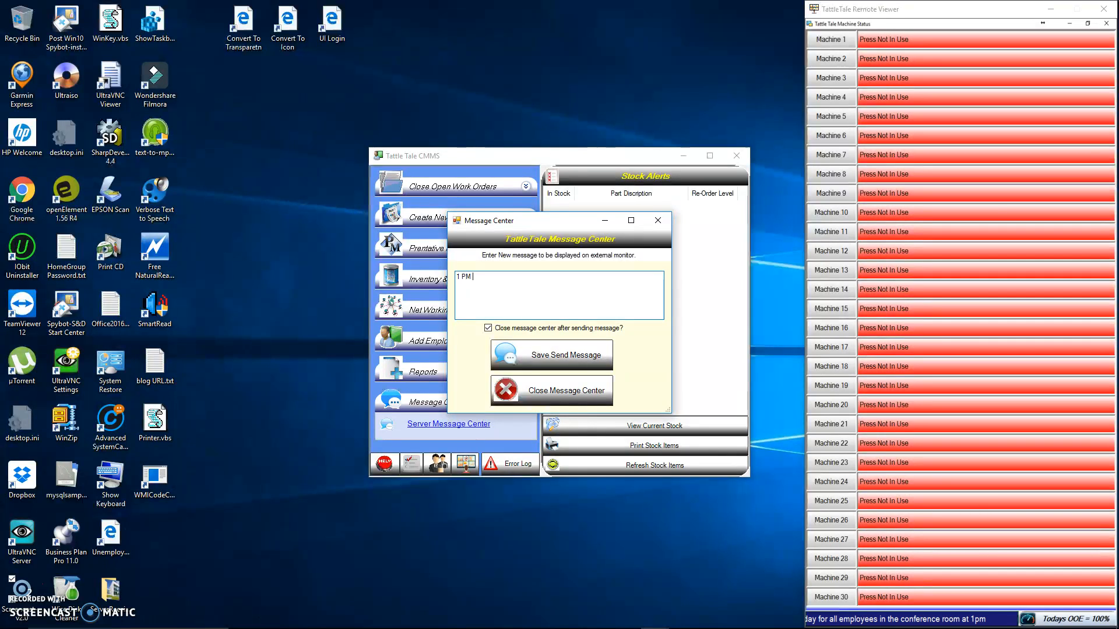
type("1 PM Meeting has been canceled")
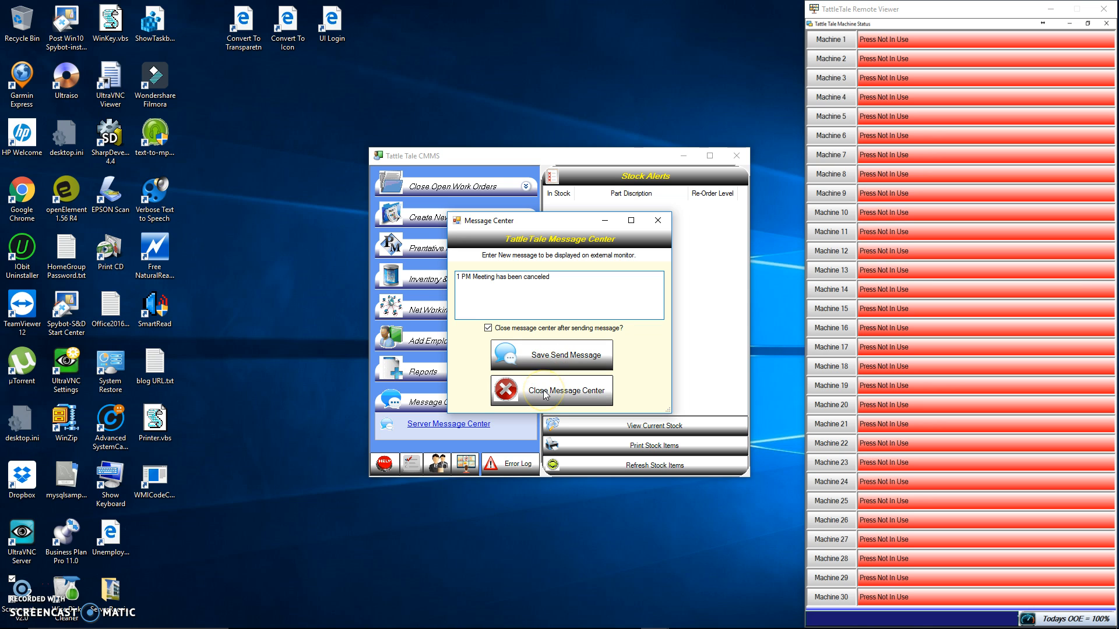
left_click(564, 357)
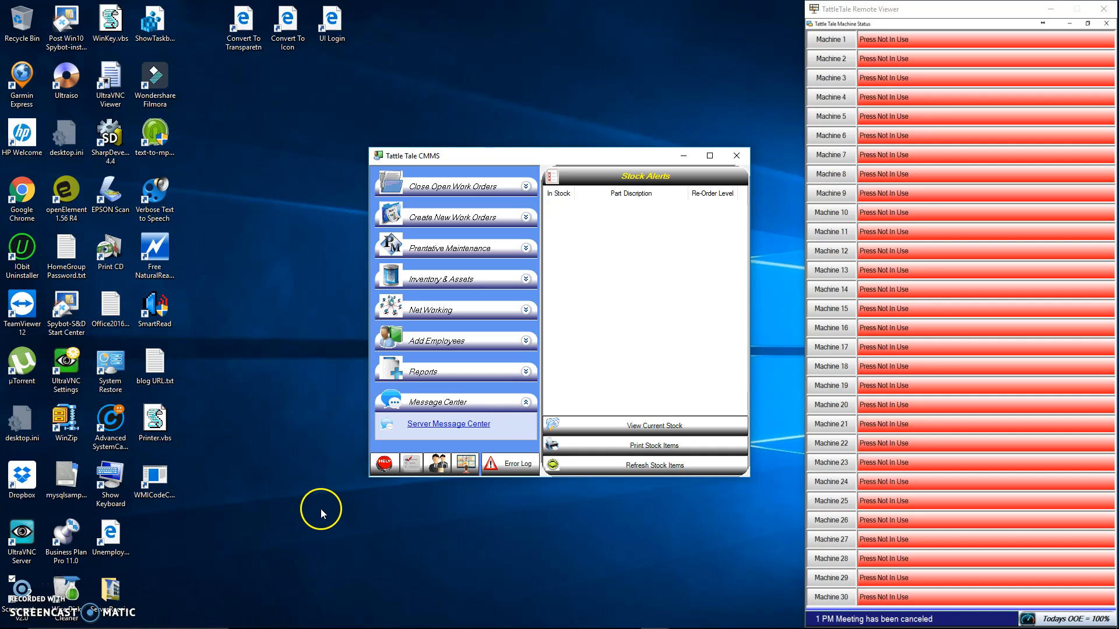
left_click(303, 527)
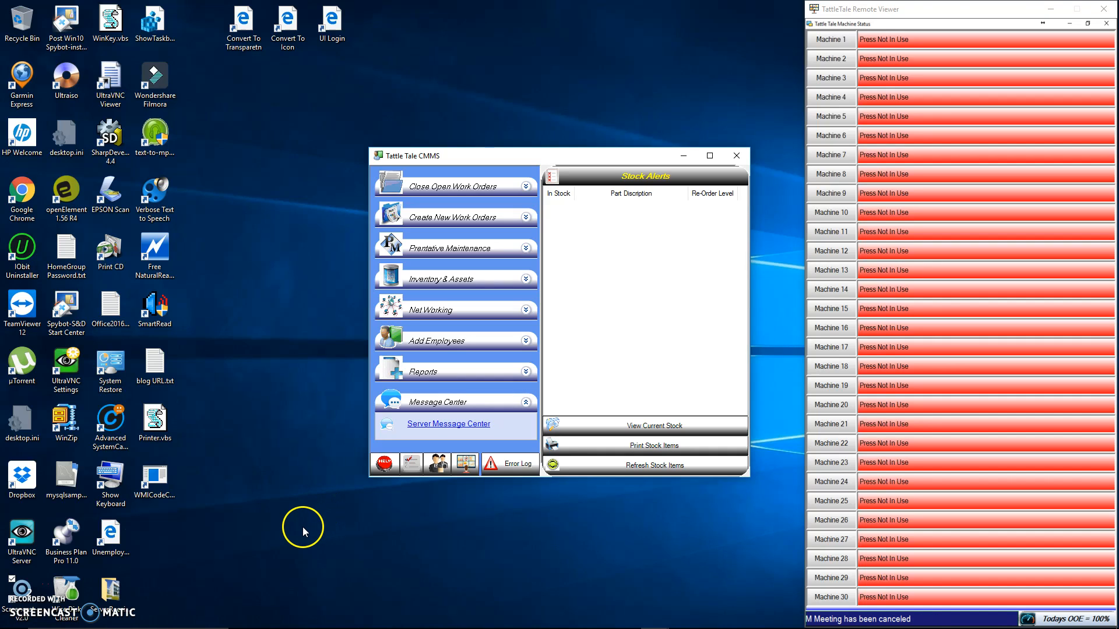